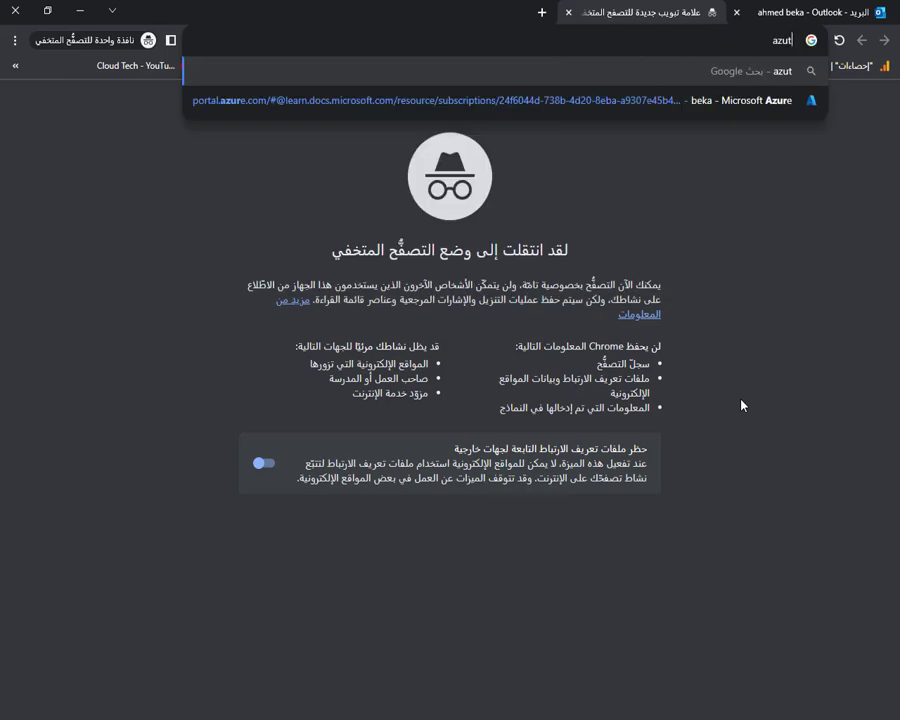
Step: Search Google for 'azure', then refine the query to 'azure login'
{"action": "key", "text": "Delete"}
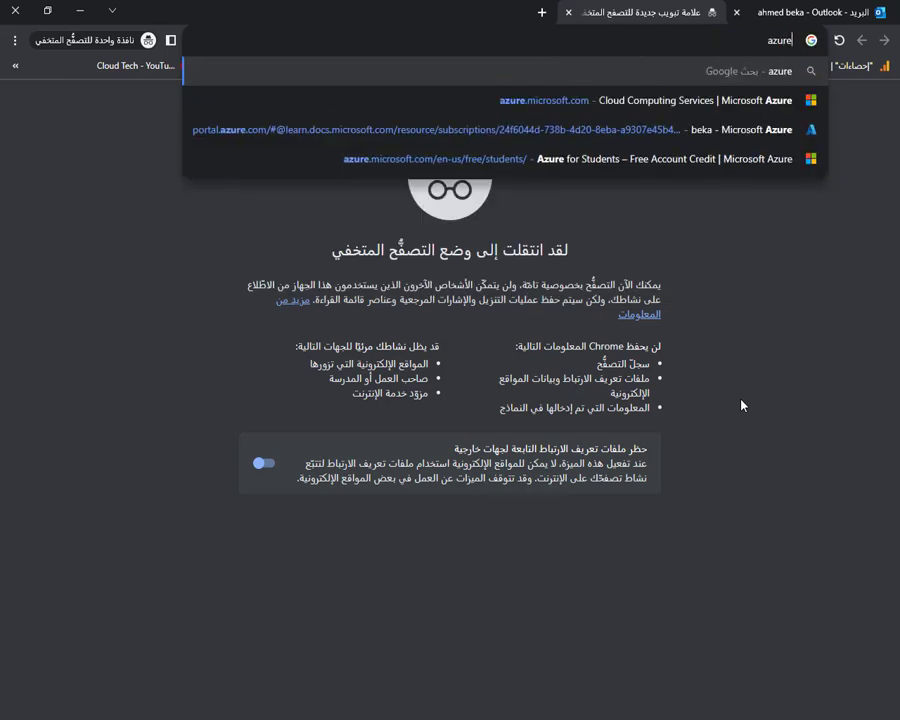
{"action": "key", "text": "Return"}
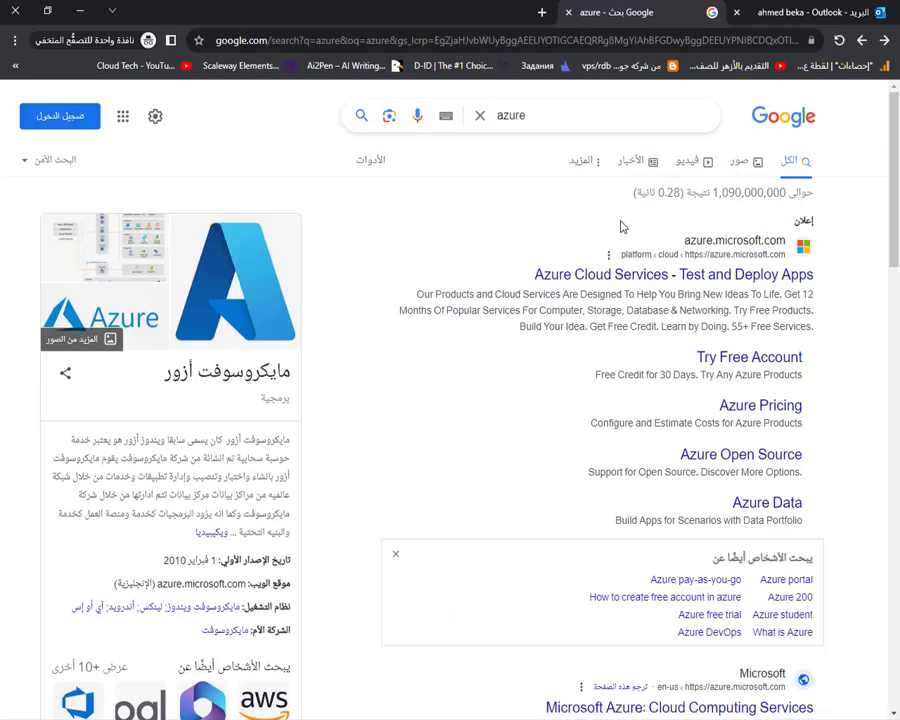
{"action": "scroll", "coordinate": [619, 228], "scroll_direction": "down", "scroll_amount": 2}
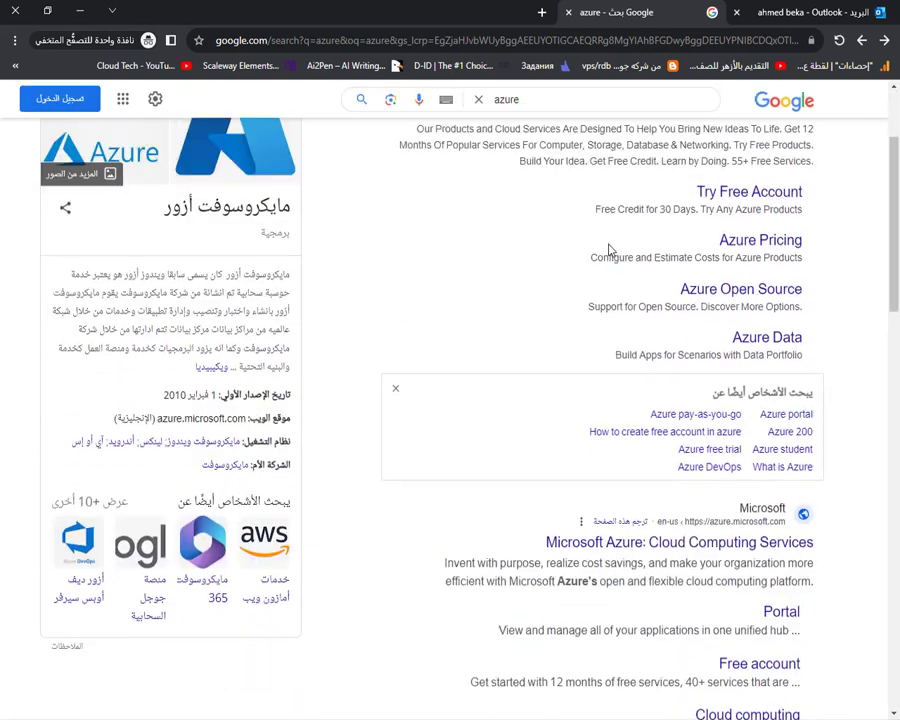
{"action": "scroll", "coordinate": [606, 248], "scroll_direction": "up", "scroll_amount": 2}
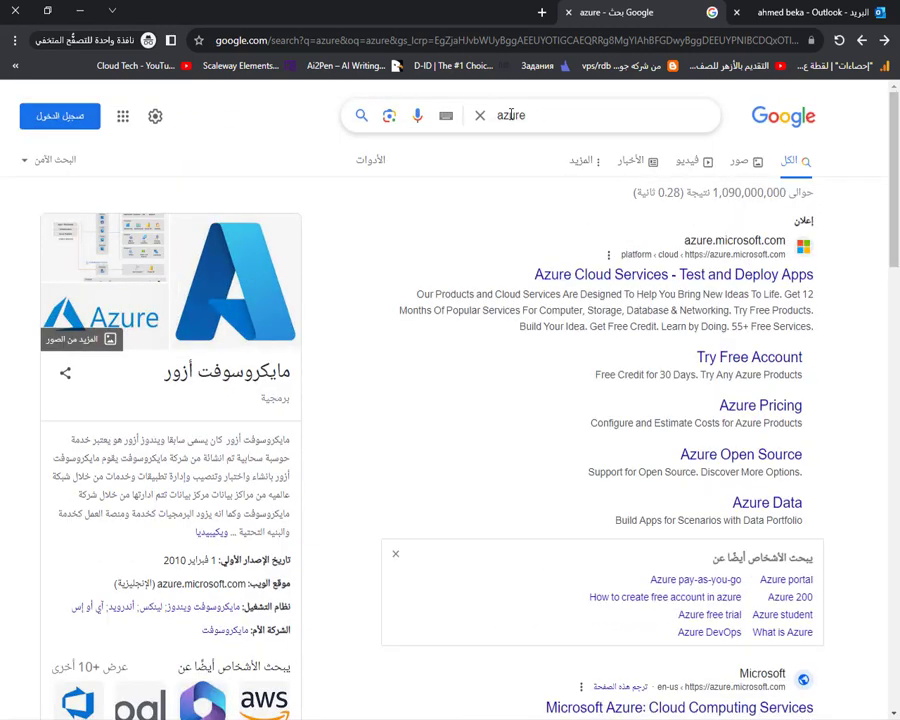
{"action": "left_click", "coordinate": [542, 116]}
{"action": "type", "text": "lo"}
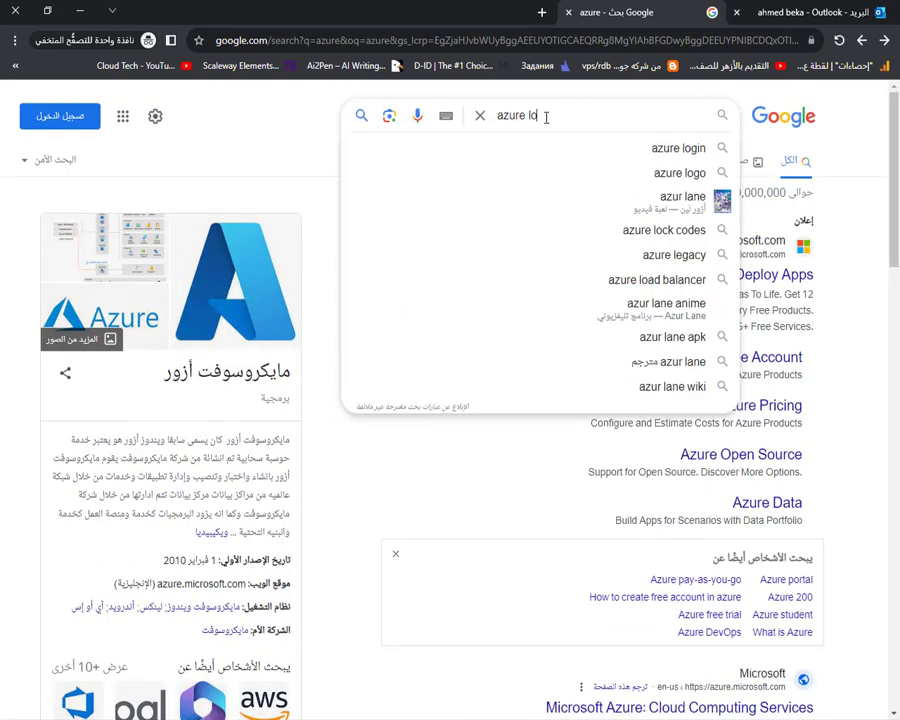
{"action": "type", "text": "gin"}
{"action": "key", "text": "Return"}
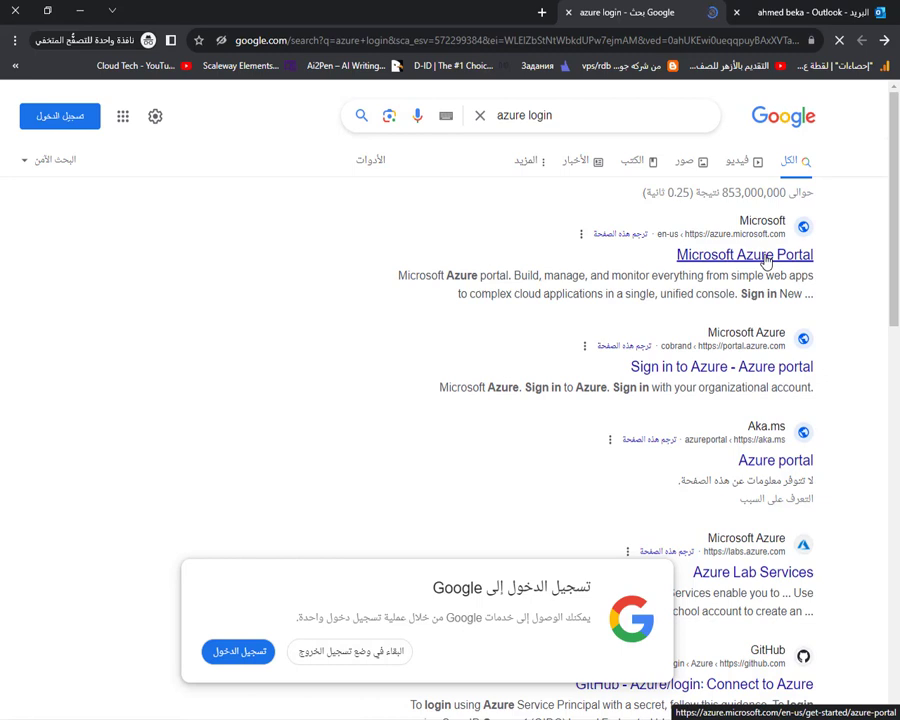
Step: Open the Microsoft Azure Portal result and sign in with the saved Microsoft account
{"action": "left_click", "coordinate": [764, 256]}
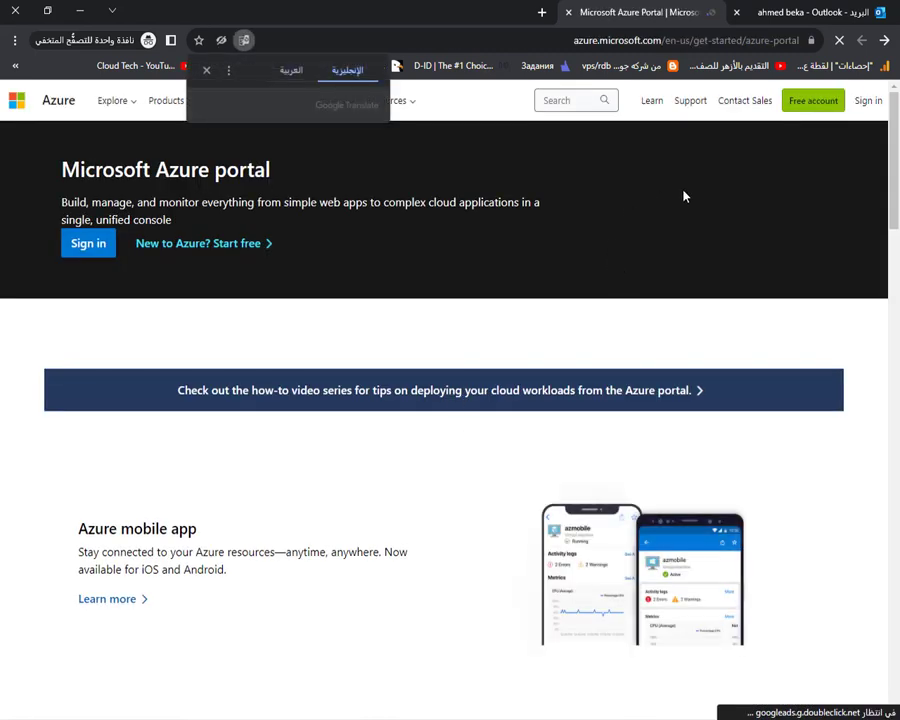
{"action": "left_click", "coordinate": [874, 104]}
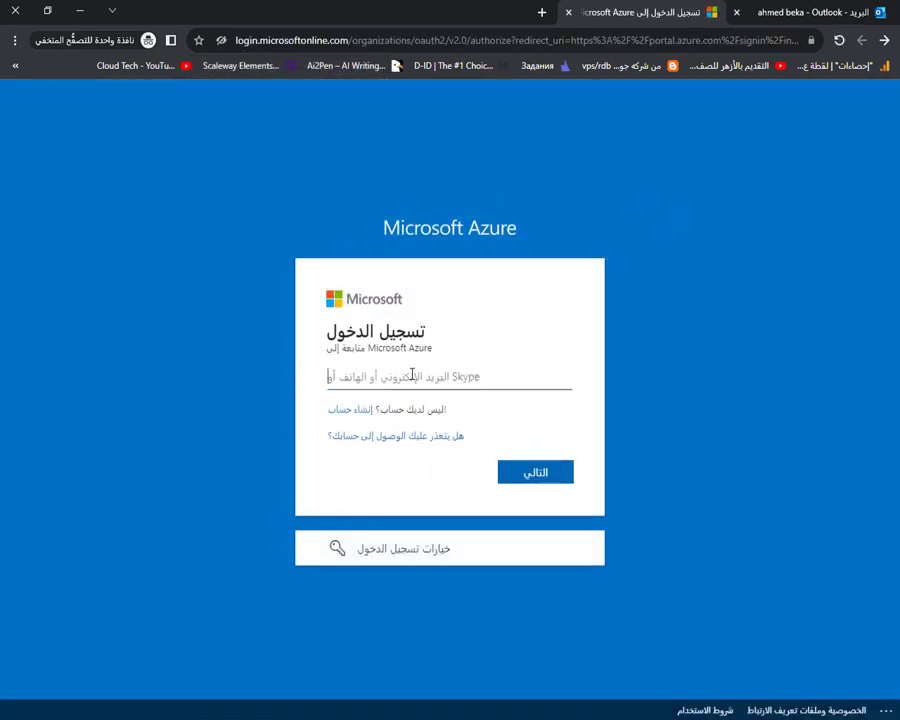
{"action": "left_click", "coordinate": [346, 412]}
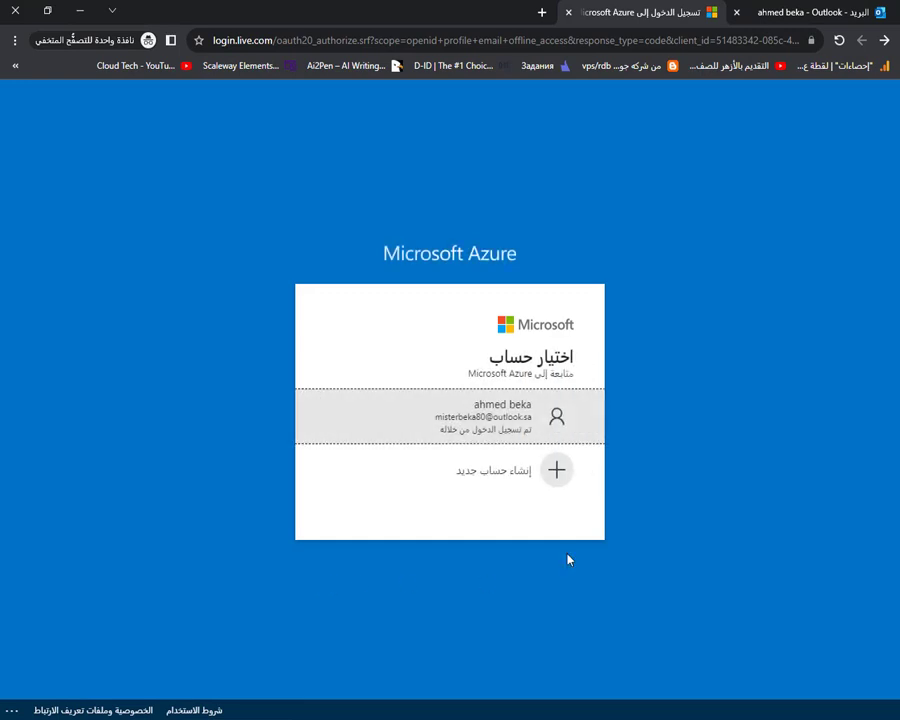
{"action": "left_click", "coordinate": [486, 428]}
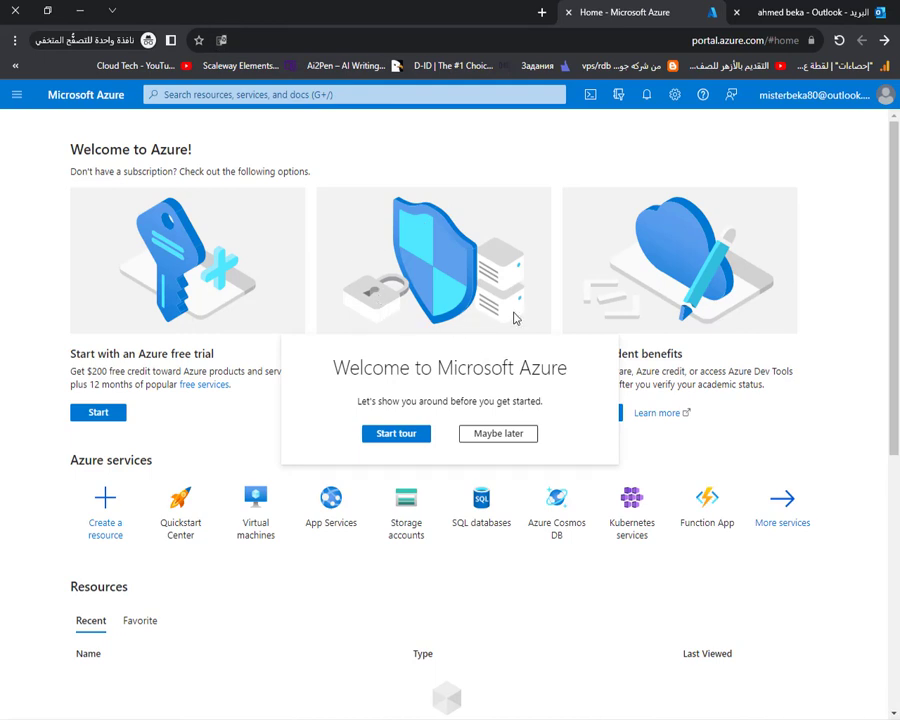
Step: Skip the welcome tour and open the 'Create a Windows virtual machine in Azure' training from Virtual machines
{"action": "left_click", "coordinate": [517, 437]}
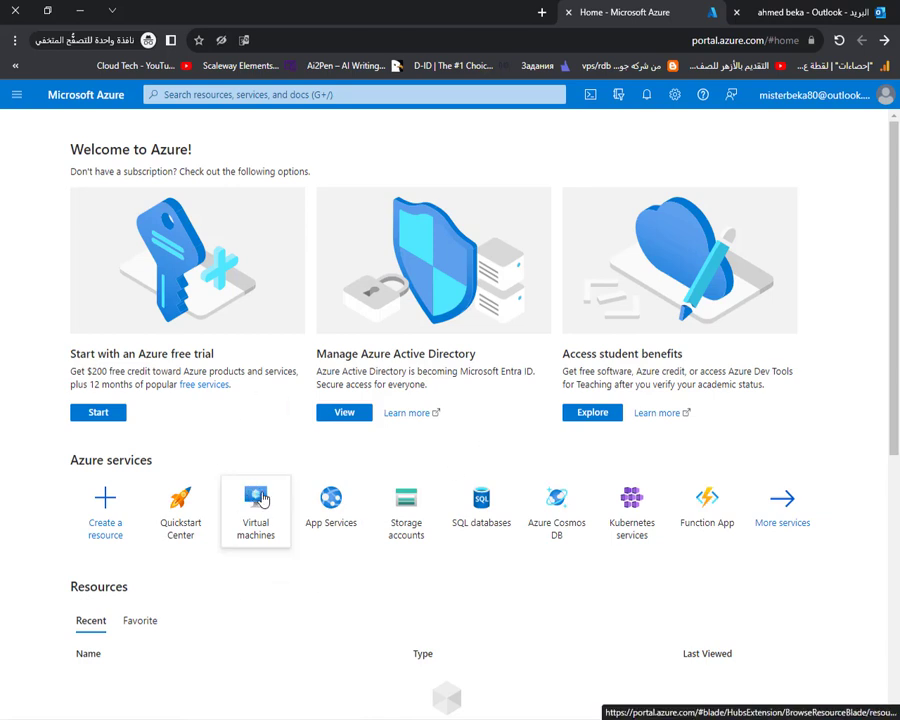
{"action": "mouse_move", "coordinate": [261, 500]}
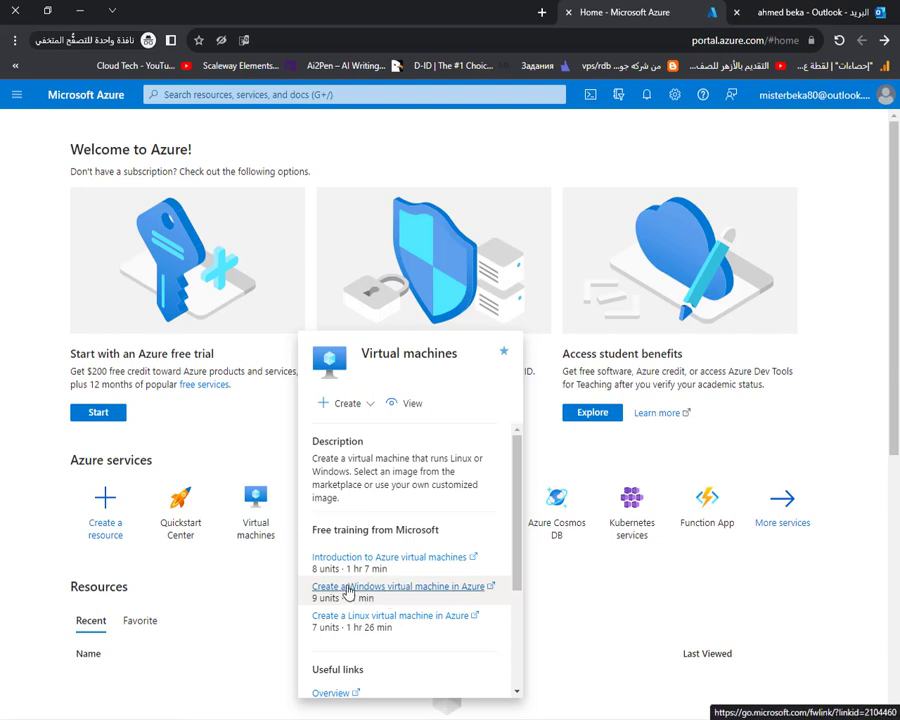
{"action": "left_click", "coordinate": [331, 589]}
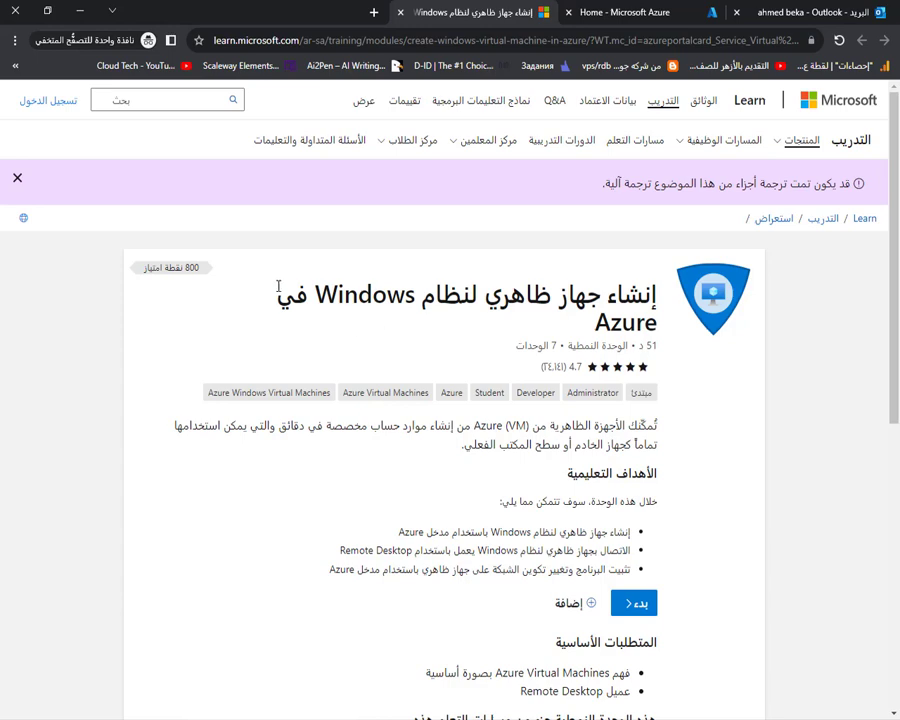
Step: Start the module and continue past the introduction unit
{"action": "scroll", "coordinate": [450, 300], "scroll_direction": "down", "scroll_amount": 3}
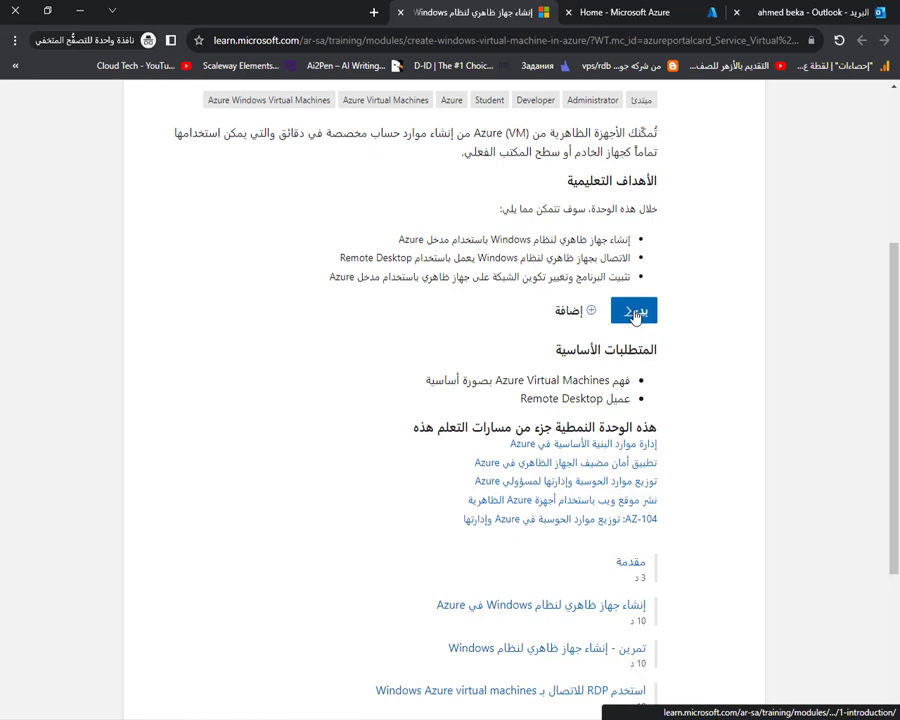
{"action": "left_click", "coordinate": [634, 313]}
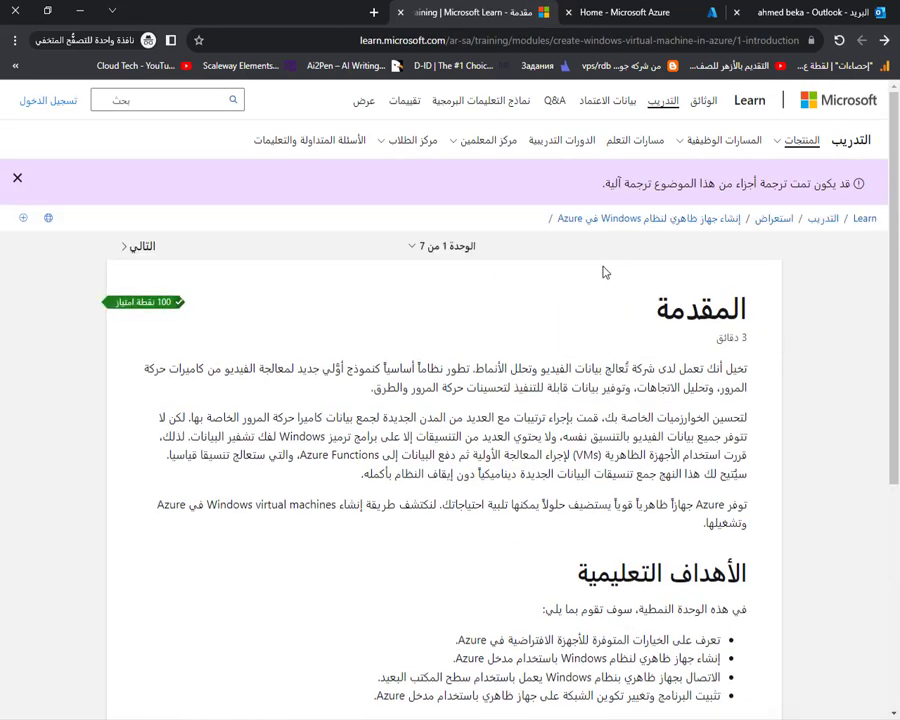
{"action": "scroll", "coordinate": [603, 272], "scroll_direction": "down", "scroll_amount": 5}
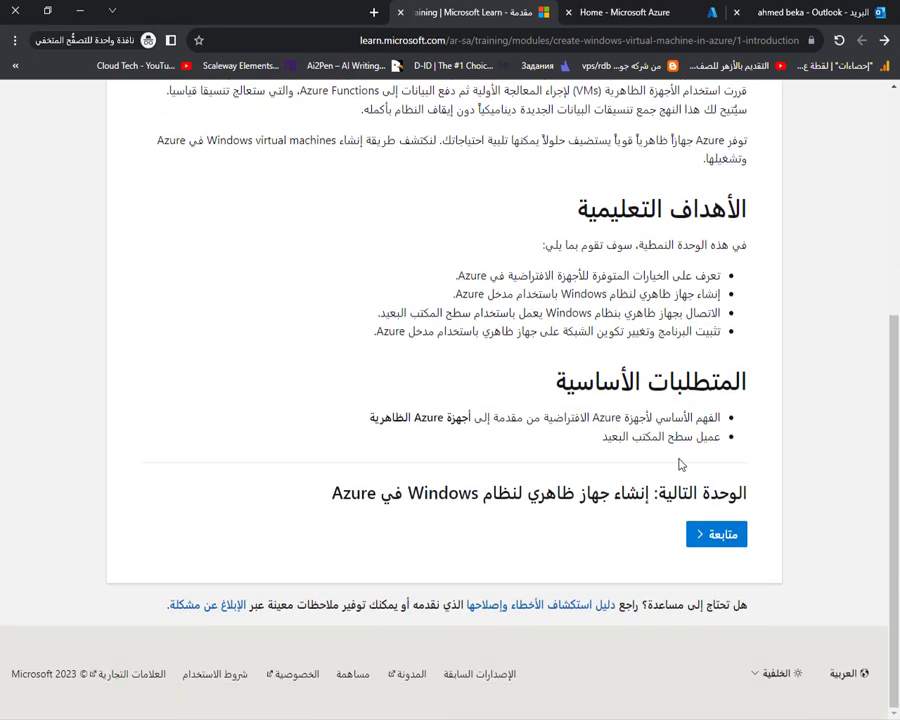
{"action": "left_click", "coordinate": [721, 540]}
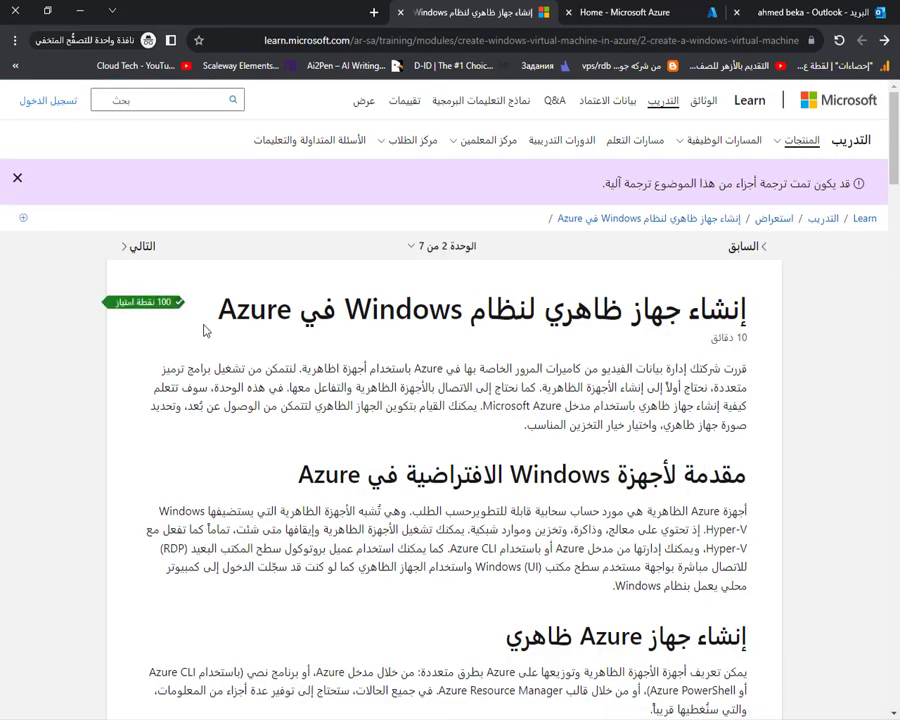
Step: Read through unit 2 and continue to the 'Create a Windows virtual machine' exercise
{"action": "scroll", "coordinate": [657, 350], "scroll_direction": "down", "scroll_amount": 1}
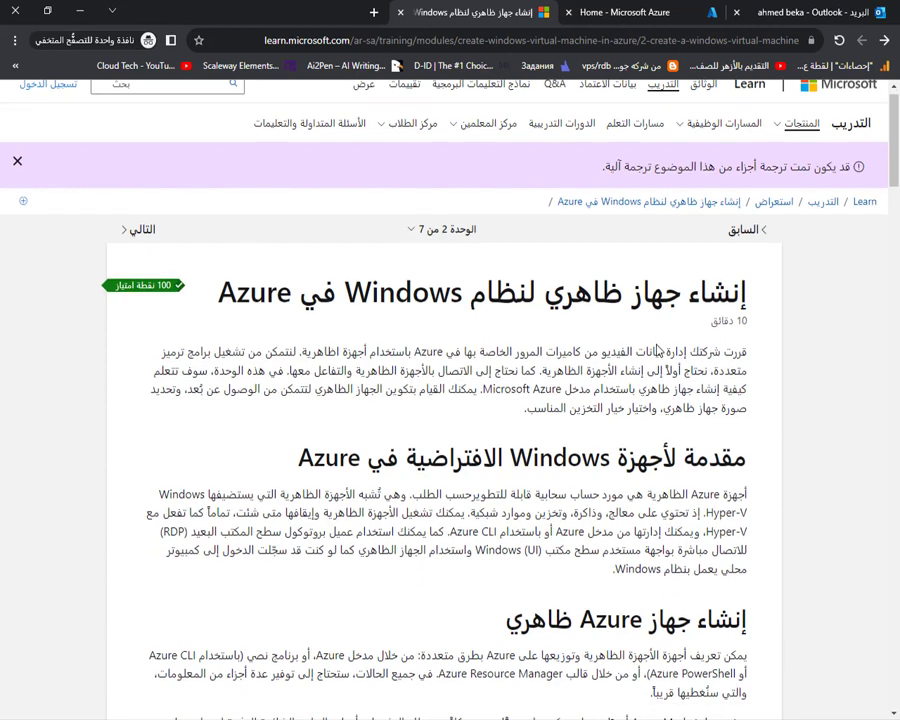
{"action": "scroll", "coordinate": [673, 335], "scroll_direction": "down", "scroll_amount": 1}
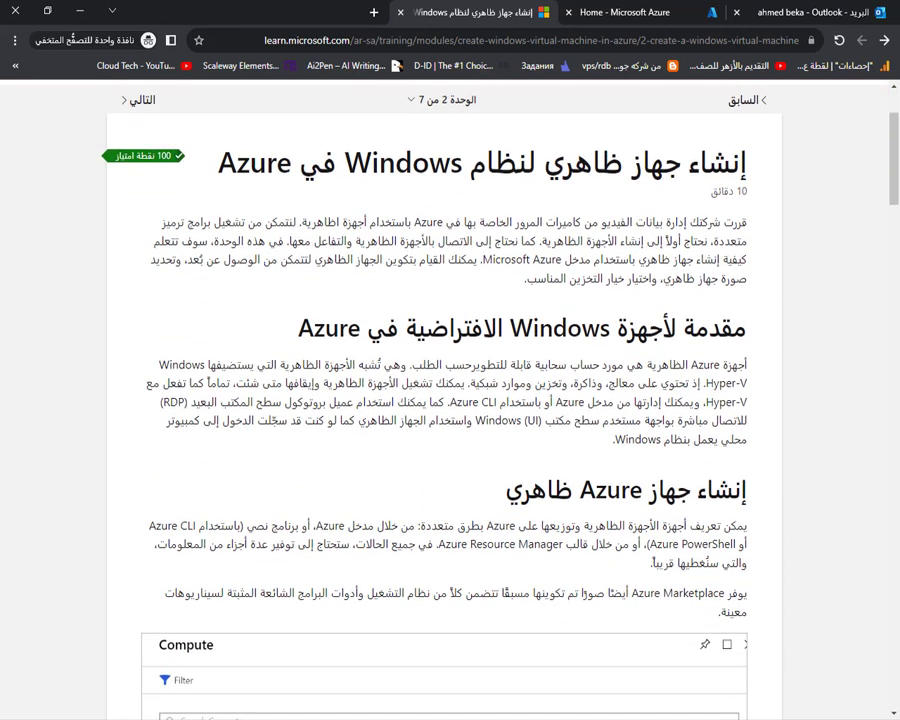
{"action": "scroll", "coordinate": [579, 420], "scroll_direction": "down", "scroll_amount": 1}
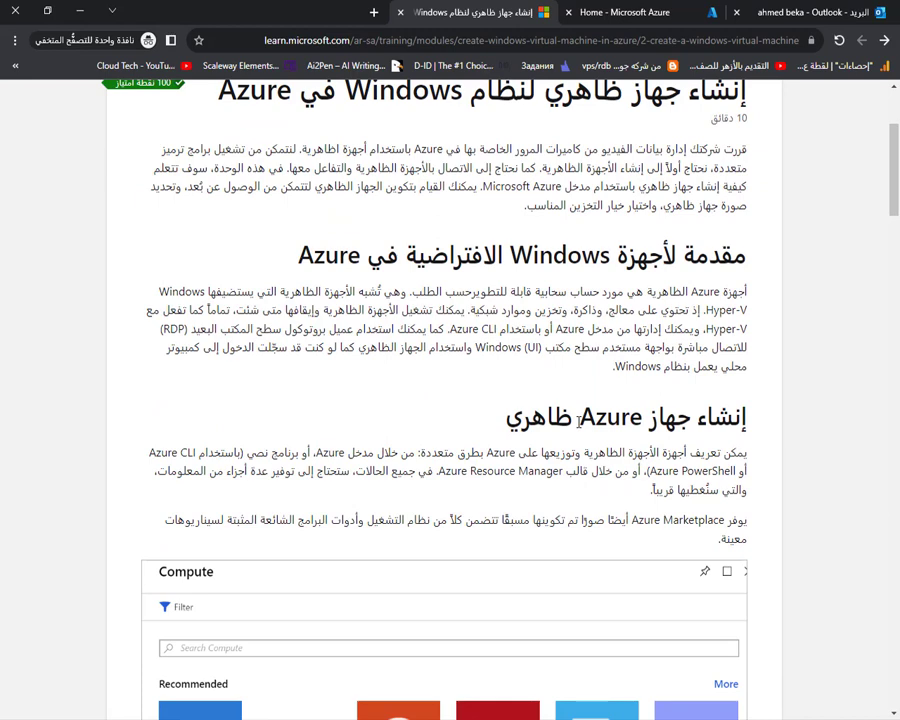
{"action": "scroll", "coordinate": [146, 383], "scroll_direction": "up", "scroll_amount": 3}
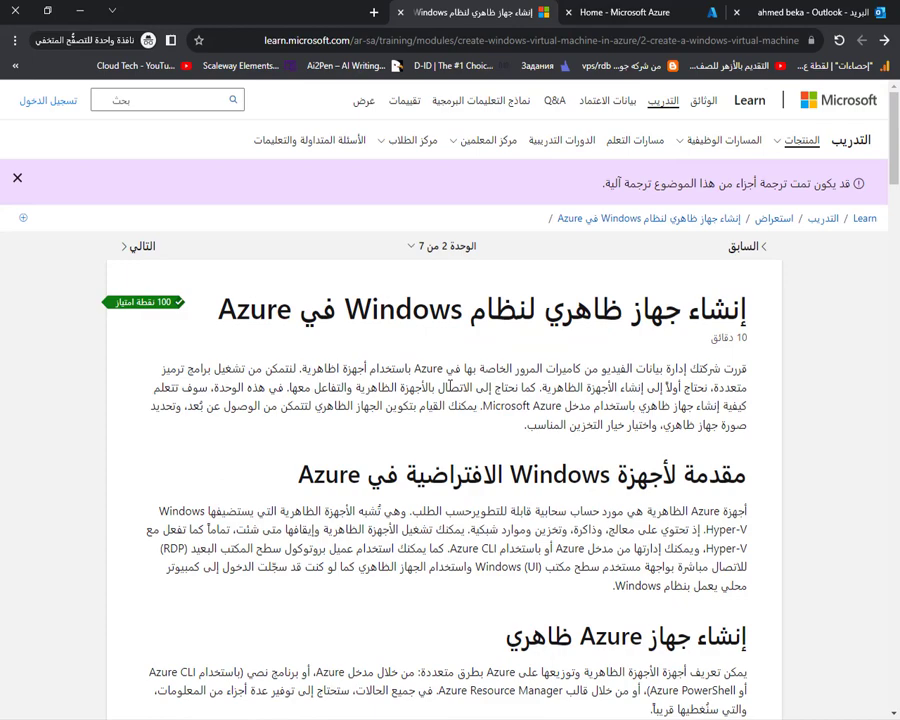
{"action": "scroll", "coordinate": [508, 428], "scroll_direction": "down", "scroll_amount": 15}
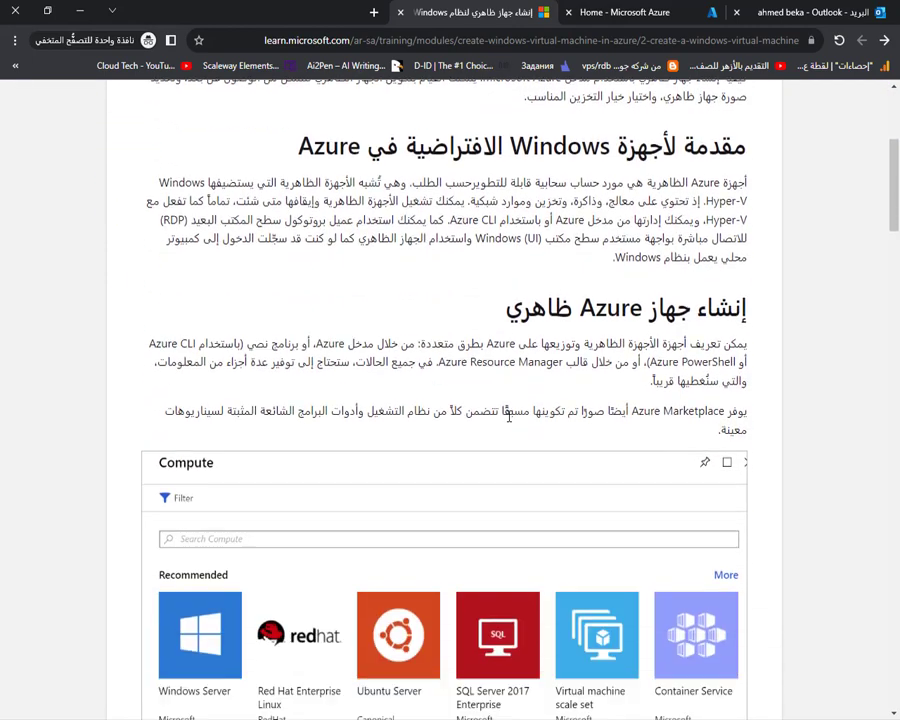
{"action": "scroll", "coordinate": [508, 421], "scroll_direction": "down", "scroll_amount": 14}
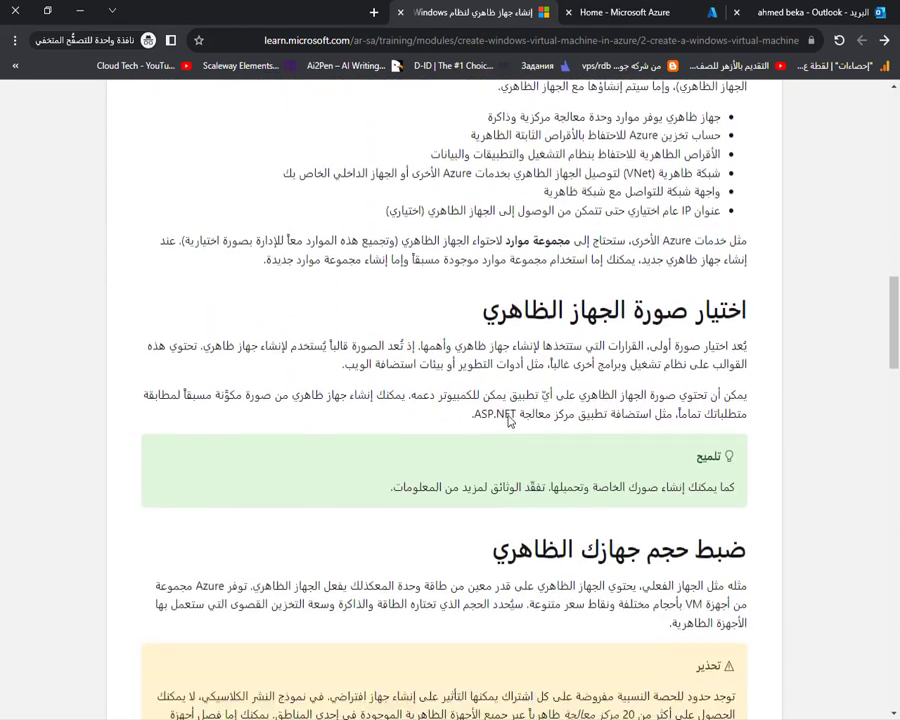
{"action": "scroll", "coordinate": [508, 421], "scroll_direction": "down", "scroll_amount": 14}
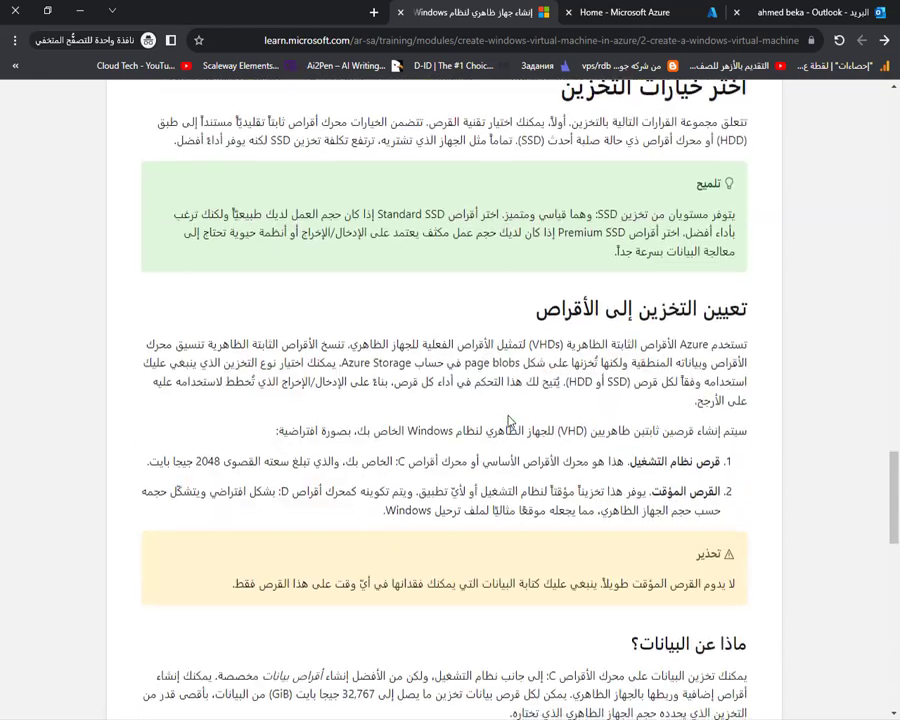
{"action": "scroll", "coordinate": [508, 412], "scroll_direction": "down", "scroll_amount": 5}
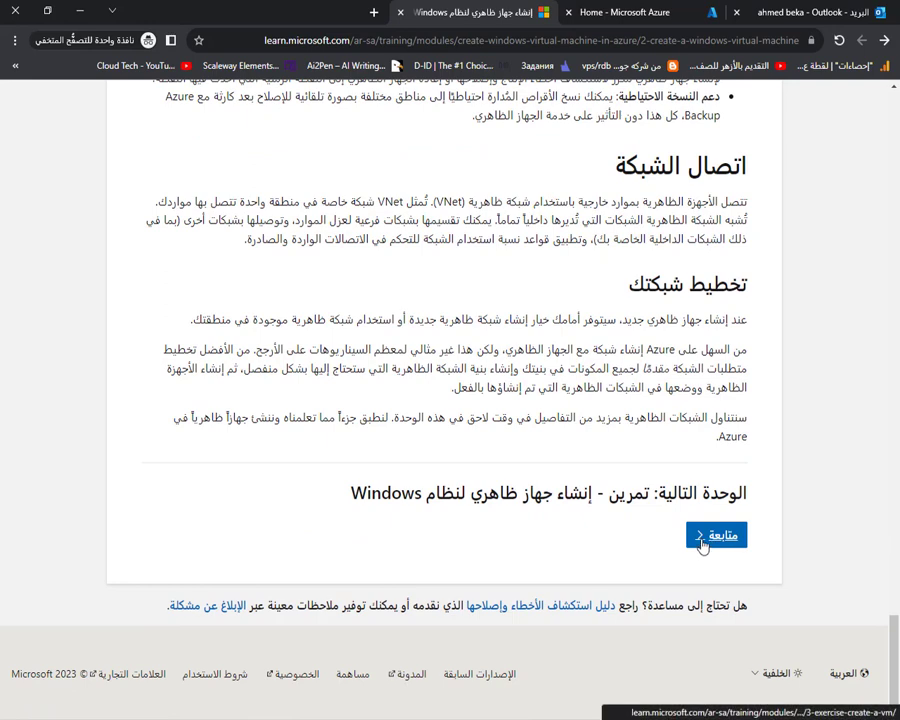
{"action": "left_click", "coordinate": [714, 538]}
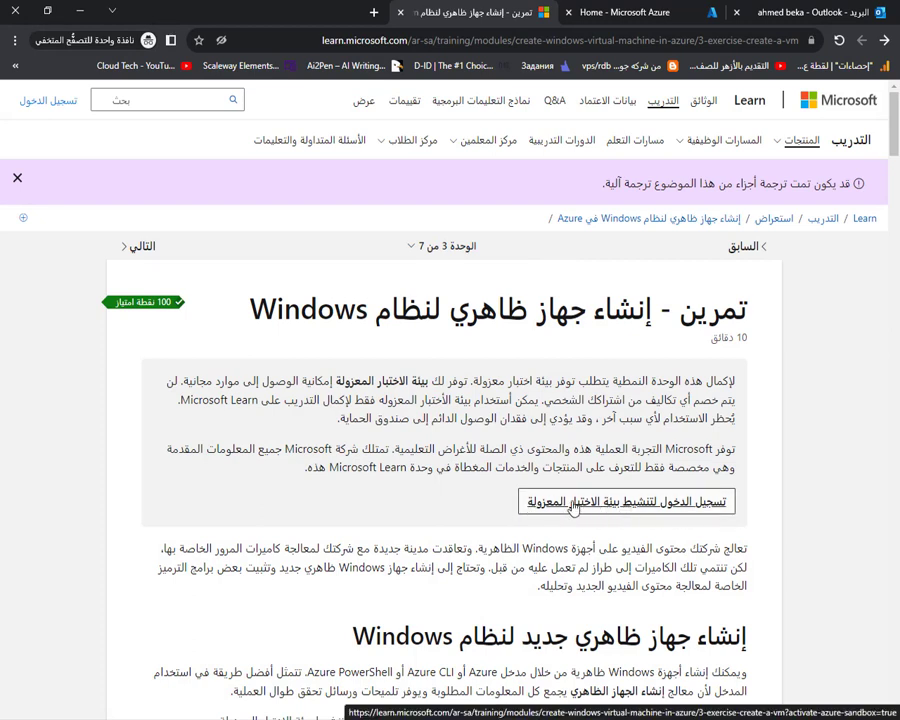
Step: Sign in to Microsoft Learn by pasting the account e-mail and choosing the existing account
{"action": "left_click", "coordinate": [631, 508]}
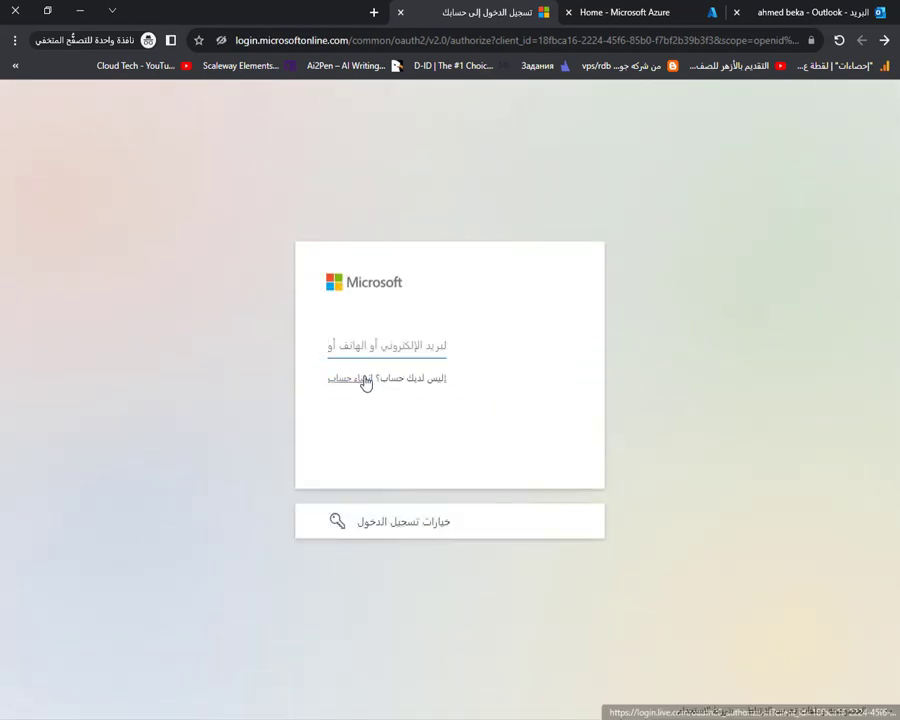
{"action": "right_click", "coordinate": [418, 338]}
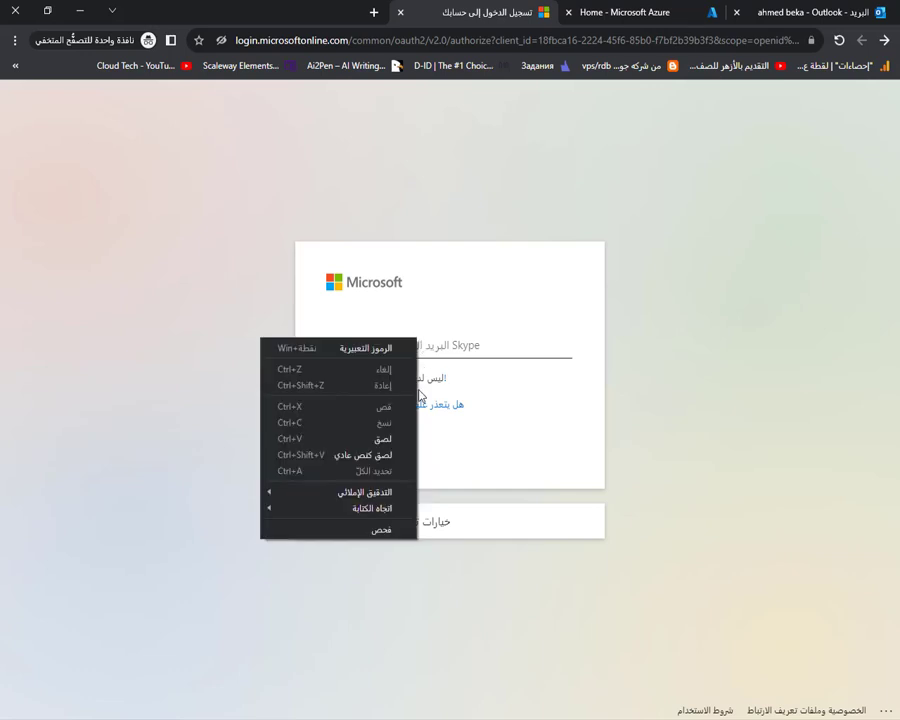
{"action": "left_click", "coordinate": [372, 438]}
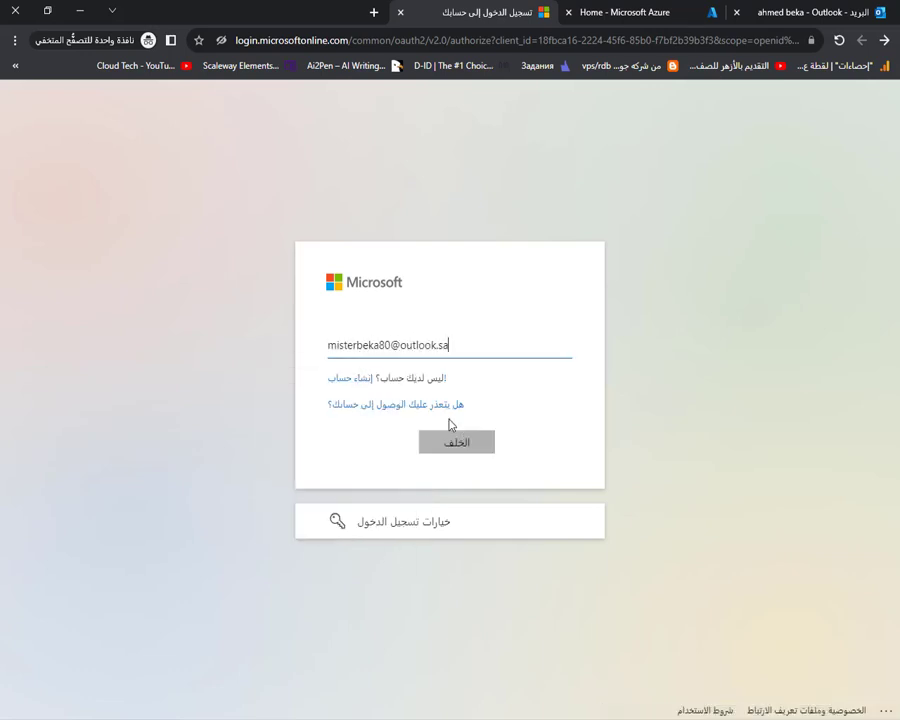
{"action": "left_click", "coordinate": [353, 381]}
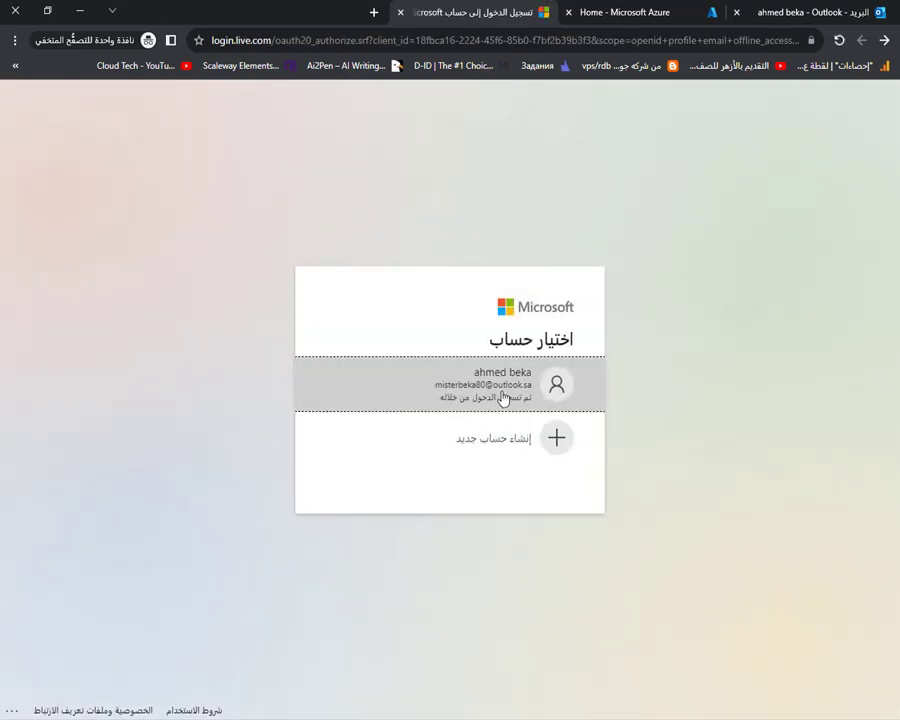
{"action": "left_click", "coordinate": [505, 395]}
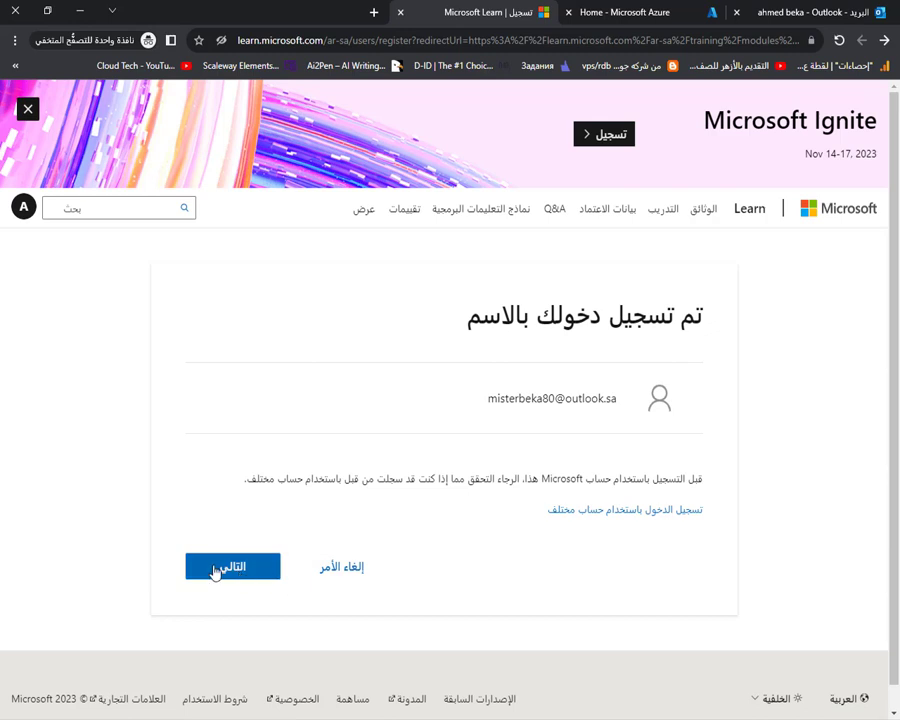
Step: Keep the prefilled display name and set the profile country to United States
{"action": "left_click", "coordinate": [252, 570]}
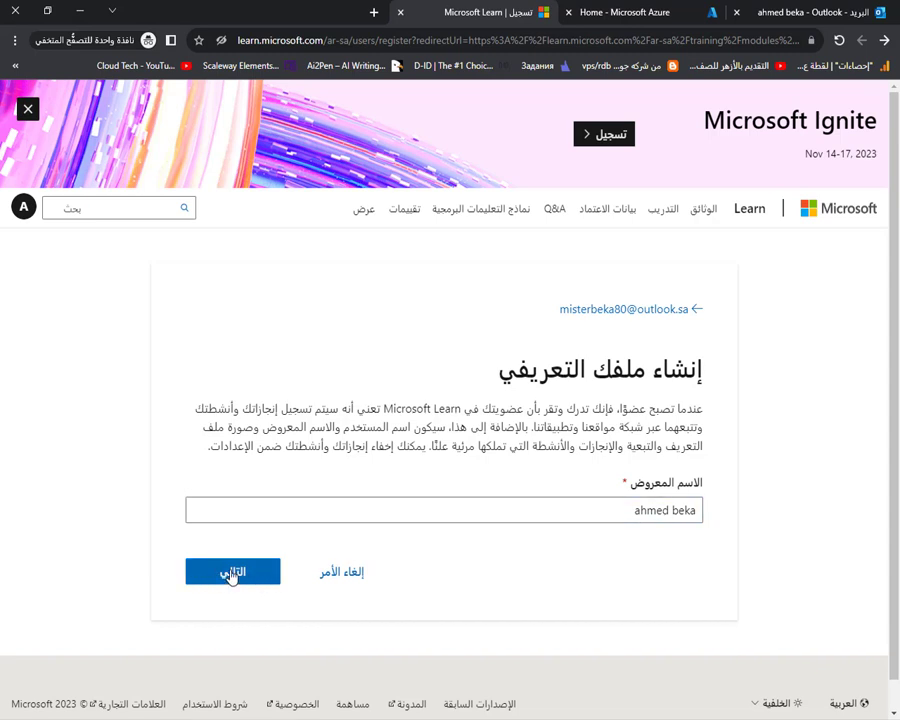
{"action": "left_click", "coordinate": [231, 575]}
{"action": "left_click", "coordinate": [655, 560]}
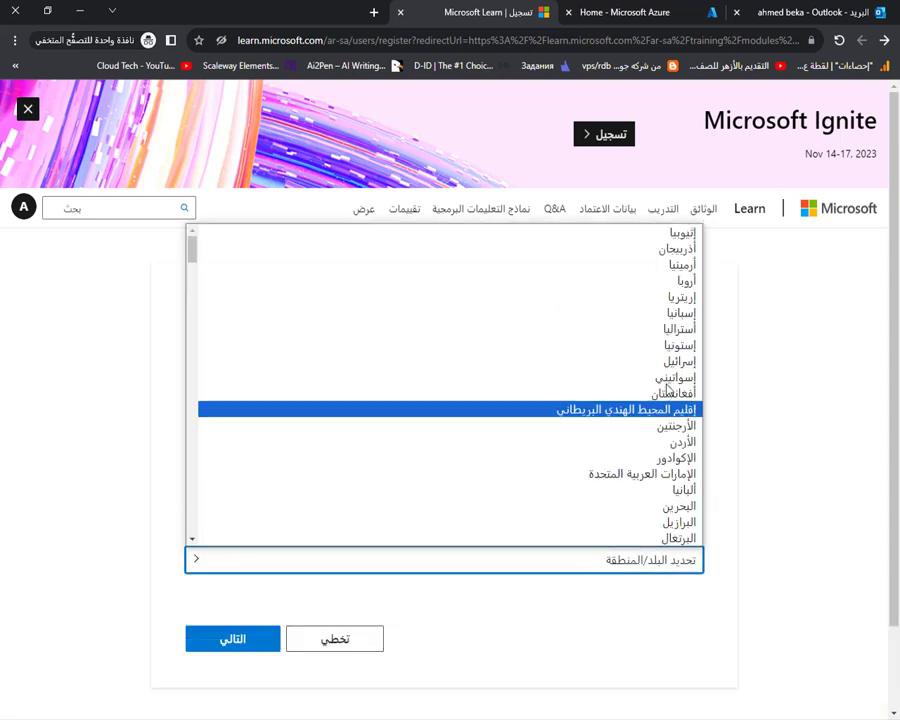
{"action": "scroll", "coordinate": [663, 385], "scroll_direction": "down", "scroll_amount": 5}
{"action": "scroll", "coordinate": [663, 388], "scroll_direction": "down", "scroll_amount": 15}
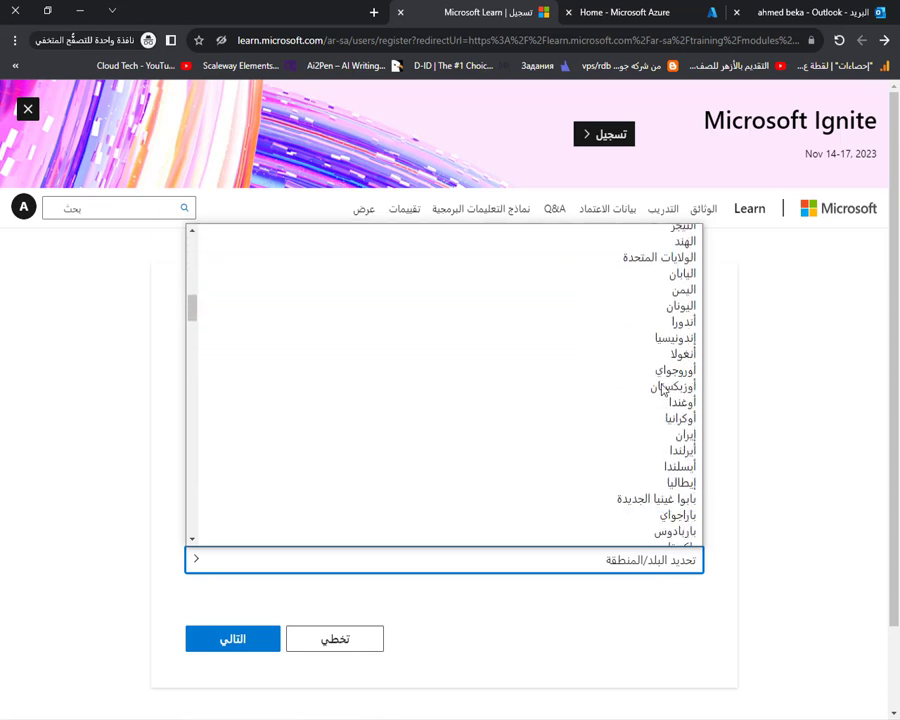
{"action": "scroll", "coordinate": [663, 388], "scroll_direction": "up", "scroll_amount": 20}
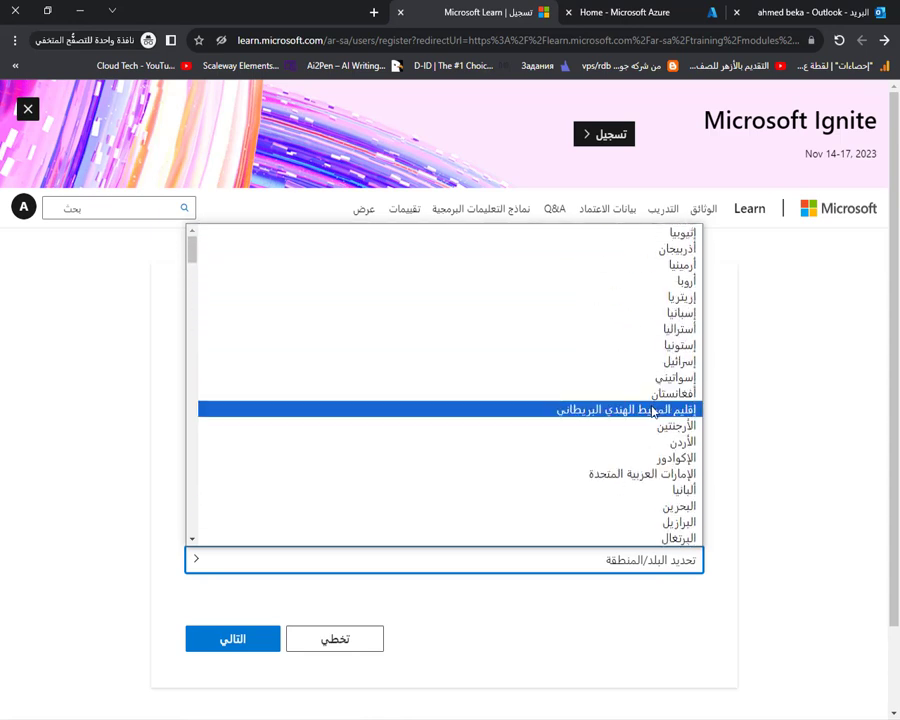
{"action": "scroll", "coordinate": [651, 437], "scroll_direction": "down", "scroll_amount": 5}
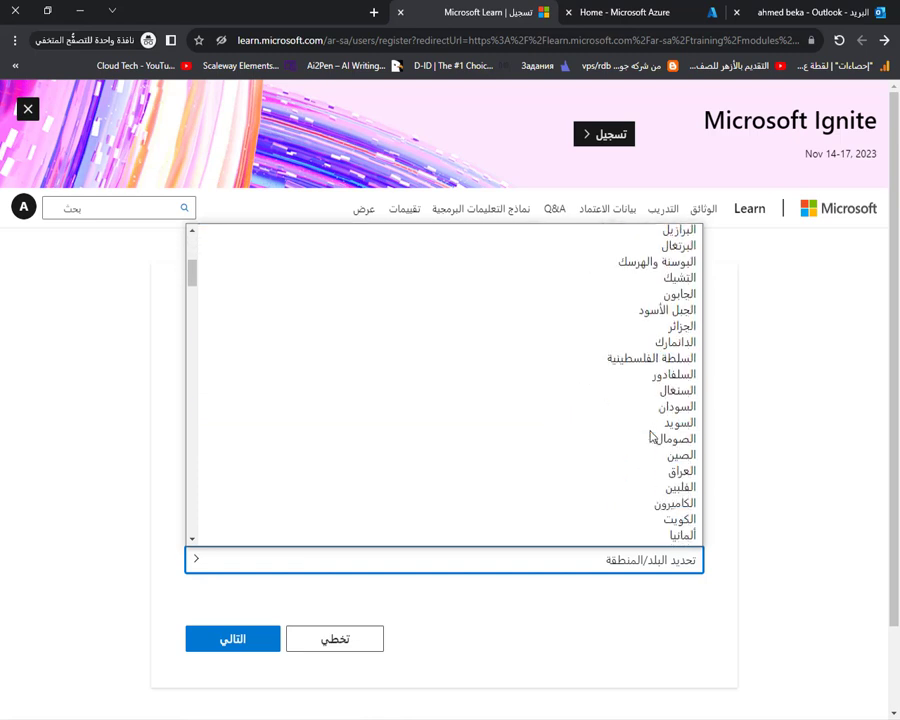
{"action": "scroll", "coordinate": [651, 372], "scroll_direction": "down", "scroll_amount": 6}
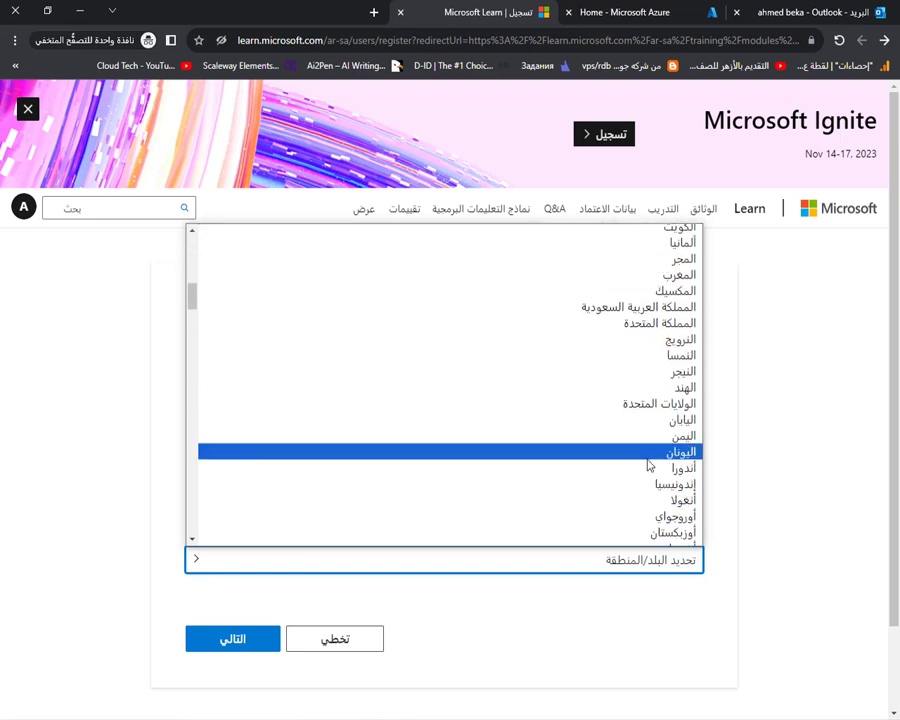
{"action": "left_click", "coordinate": [652, 403]}
{"action": "scroll", "coordinate": [395, 570], "scroll_direction": "down", "scroll_amount": 2}
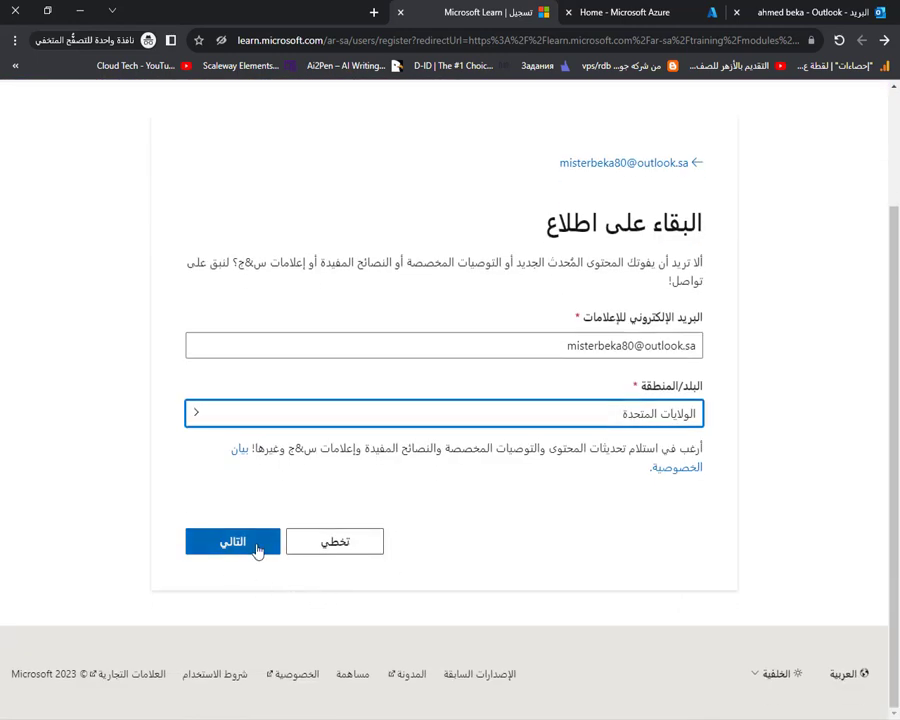
{"action": "left_click", "coordinate": [230, 548]}
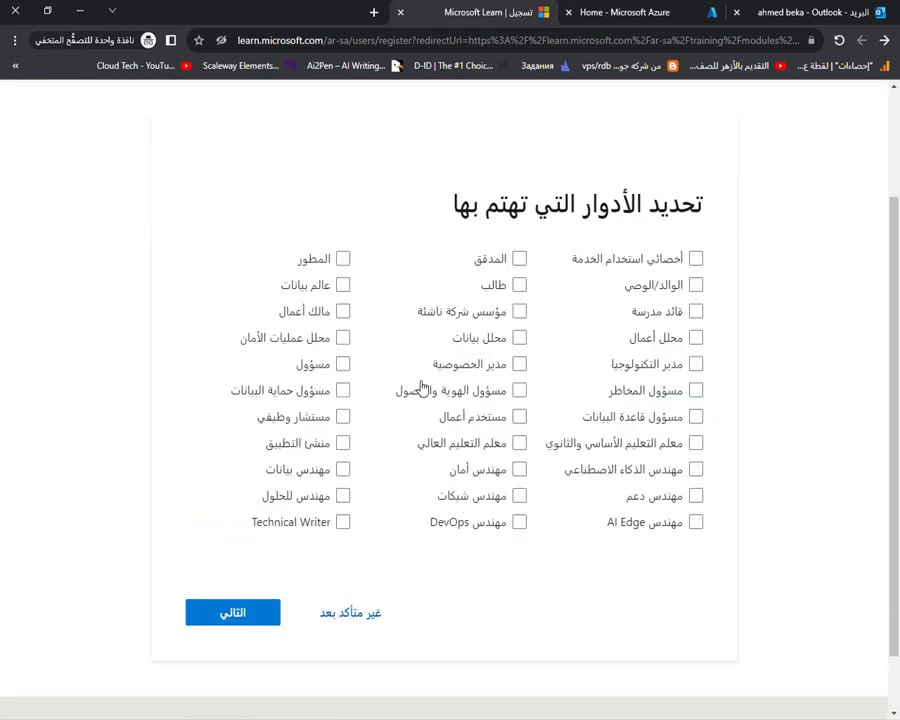
Step: Choose Student role, Beginner level and Azure interest, then finish the profile
{"action": "left_click", "coordinate": [520, 287]}
{"action": "left_click", "coordinate": [237, 618]}
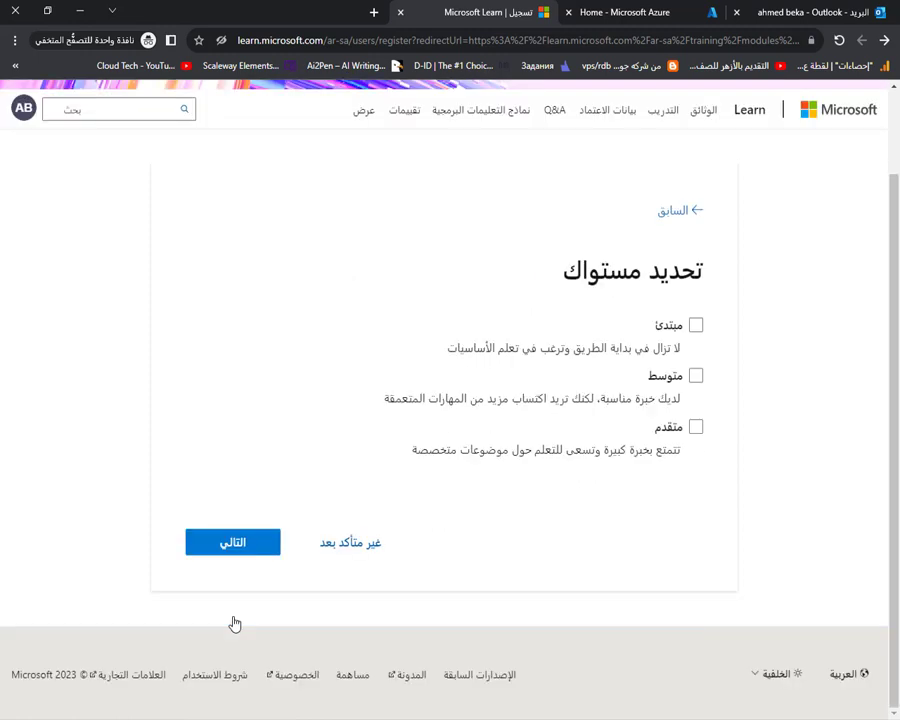
{"action": "left_click", "coordinate": [696, 328]}
{"action": "left_click", "coordinate": [256, 548]}
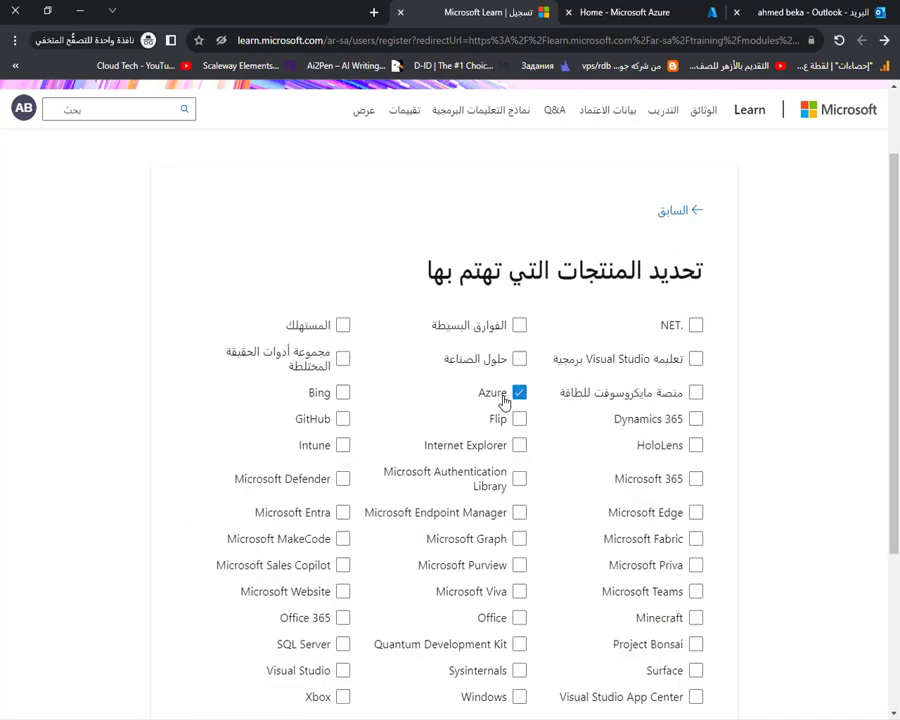
{"action": "scroll", "coordinate": [444, 393], "scroll_direction": "down", "scroll_amount": 4}
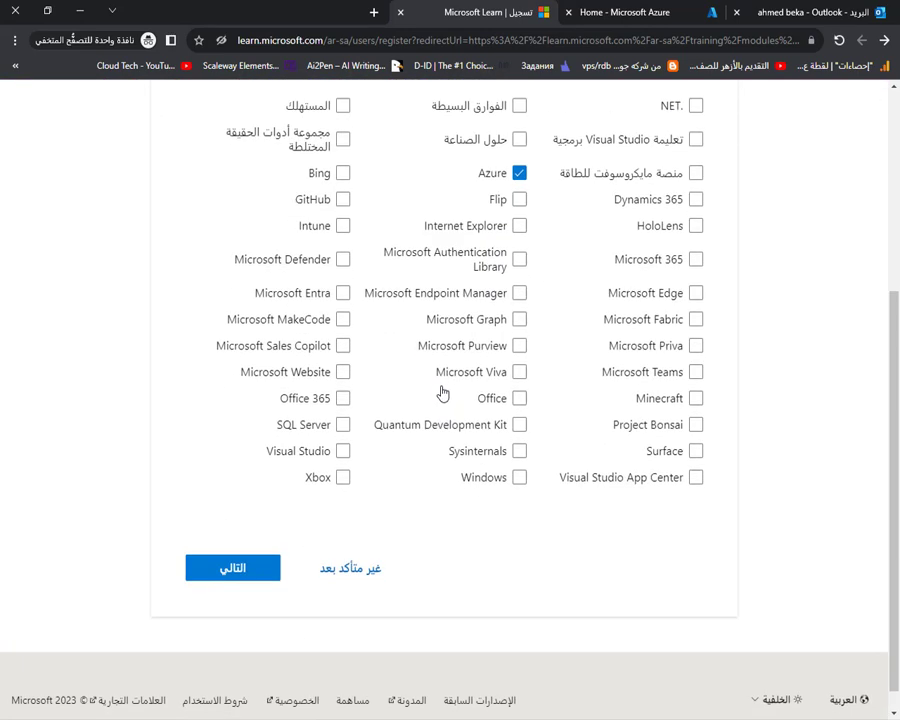
{"action": "left_click", "coordinate": [232, 570]}
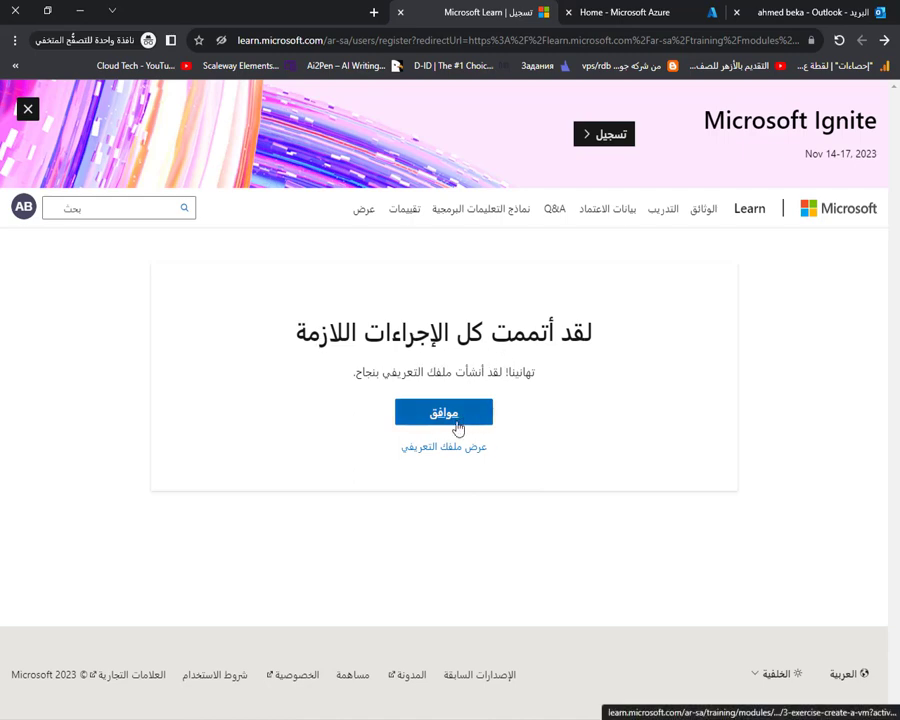
{"action": "left_click", "coordinate": [453, 419]}
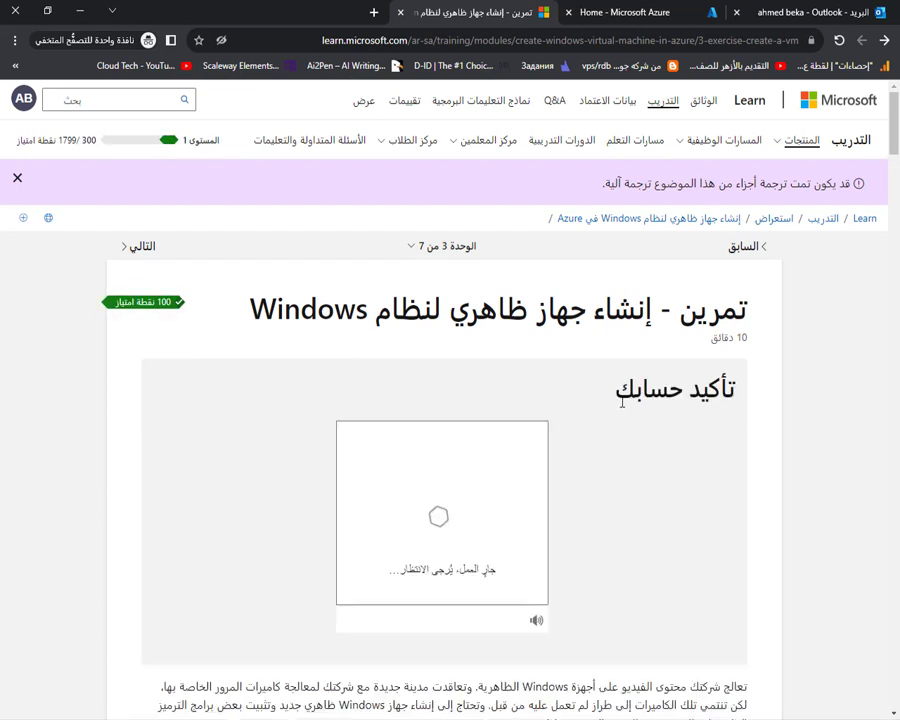
Step: Solve the verification puzzle by selecting the tile showing two matching objects
{"action": "scroll", "coordinate": [622, 402], "scroll_direction": "down", "scroll_amount": 2}
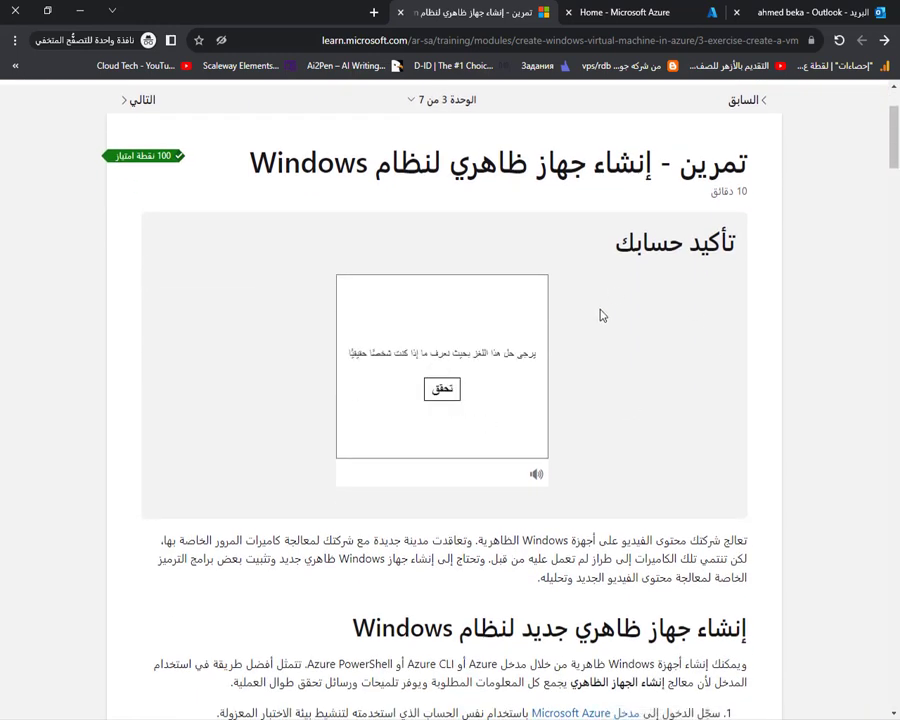
{"action": "left_click", "coordinate": [441, 390]}
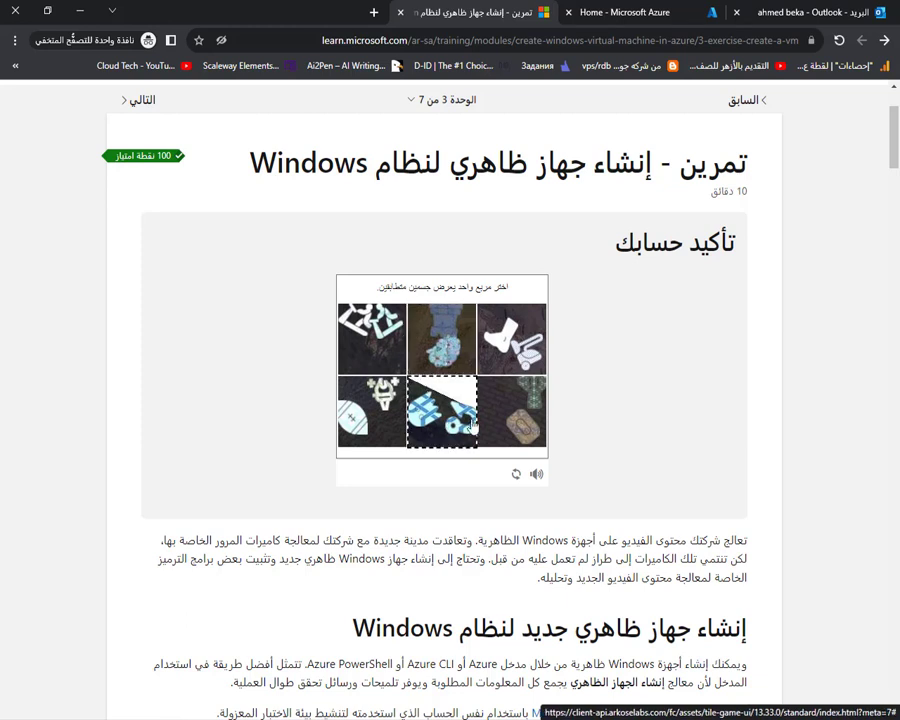
{"action": "left_click_drag", "start_coordinate": [526, 289], "coordinate": [356, 302]}
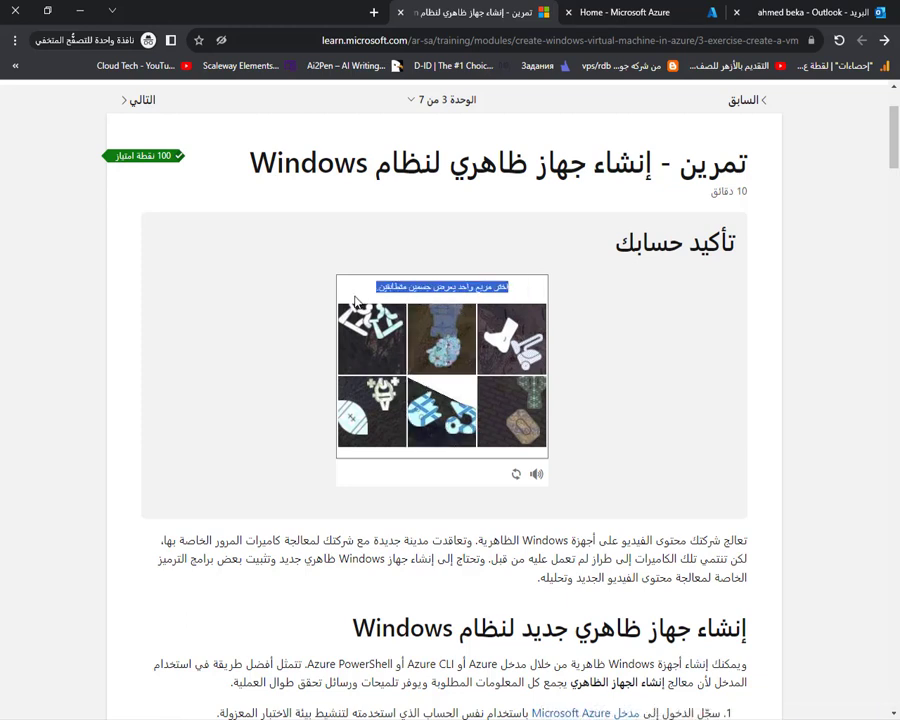
{"action": "left_click", "coordinate": [599, 362]}
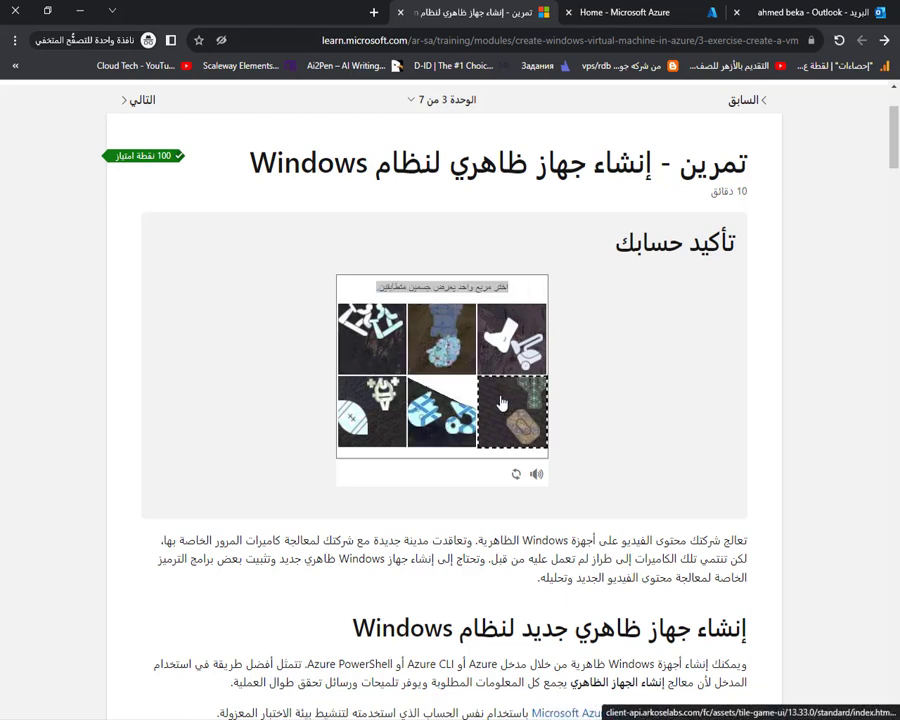
{"action": "triple_click", "coordinate": [355, 286]}
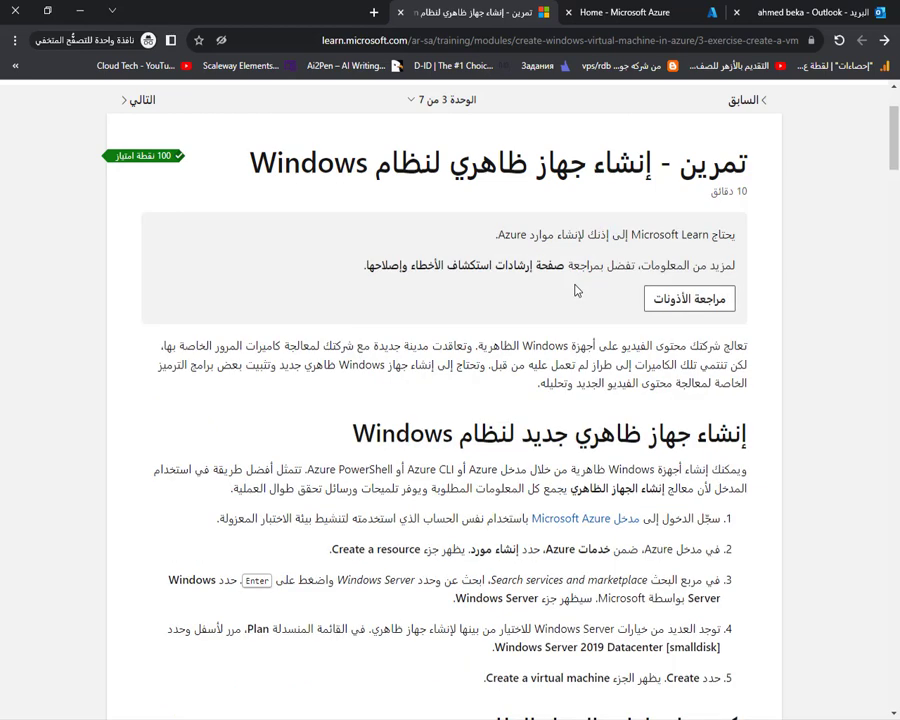
Step: Accept the sandbox permissions, reloading and accepting again after the failed invitation
{"action": "left_click", "coordinate": [695, 306]}
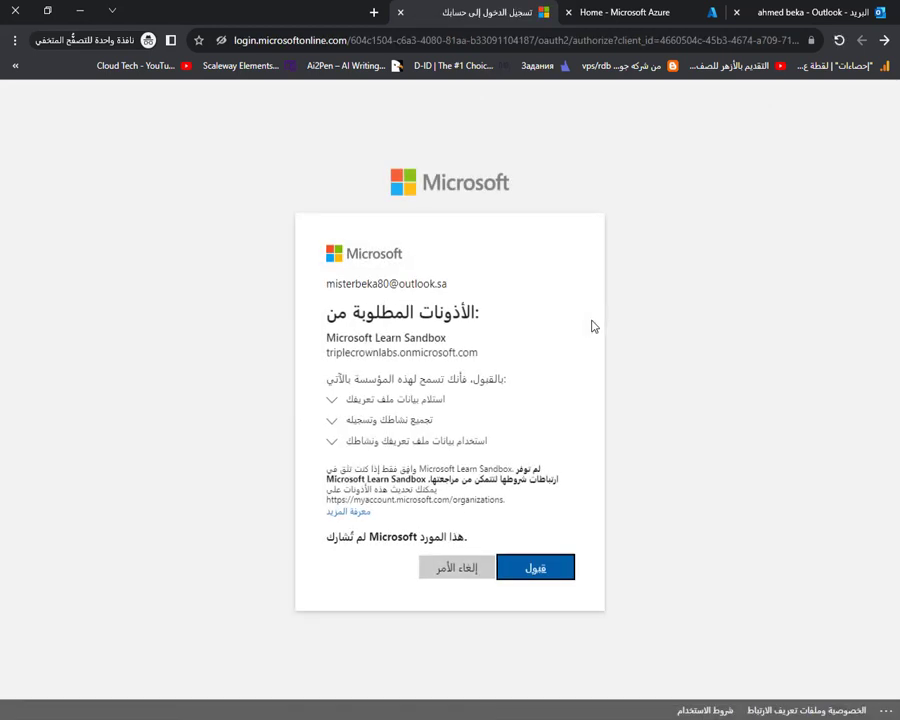
{"action": "left_click", "coordinate": [534, 569]}
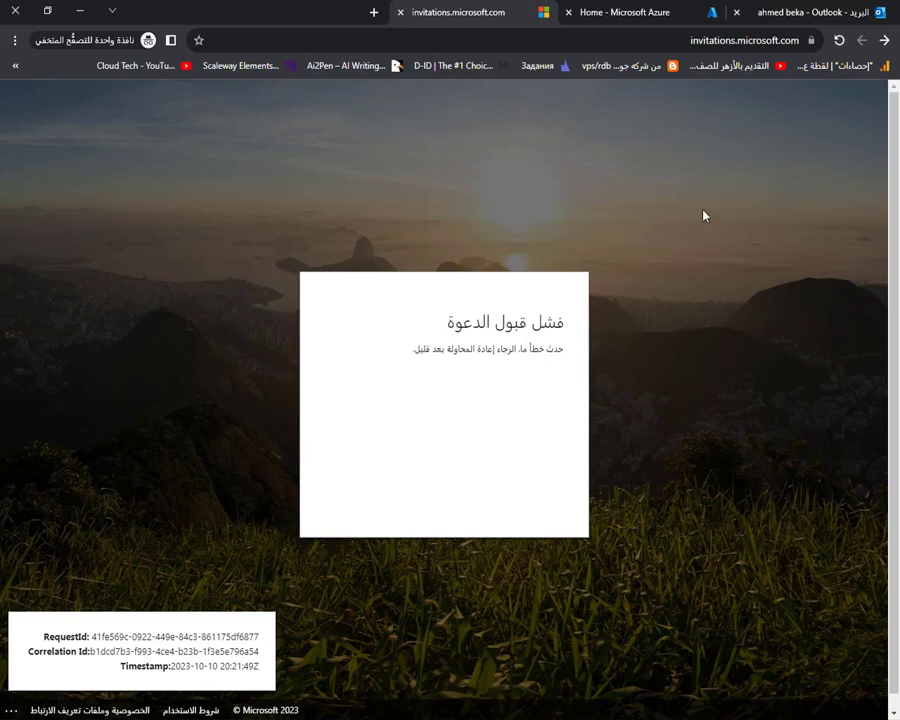
{"action": "left_click", "coordinate": [838, 41]}
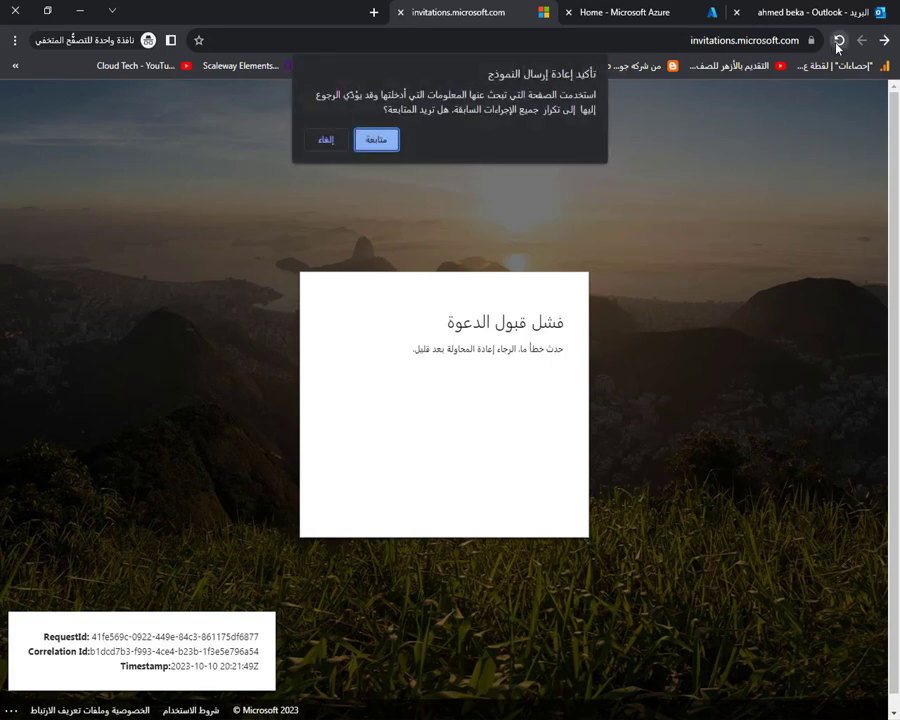
{"action": "left_click", "coordinate": [378, 141]}
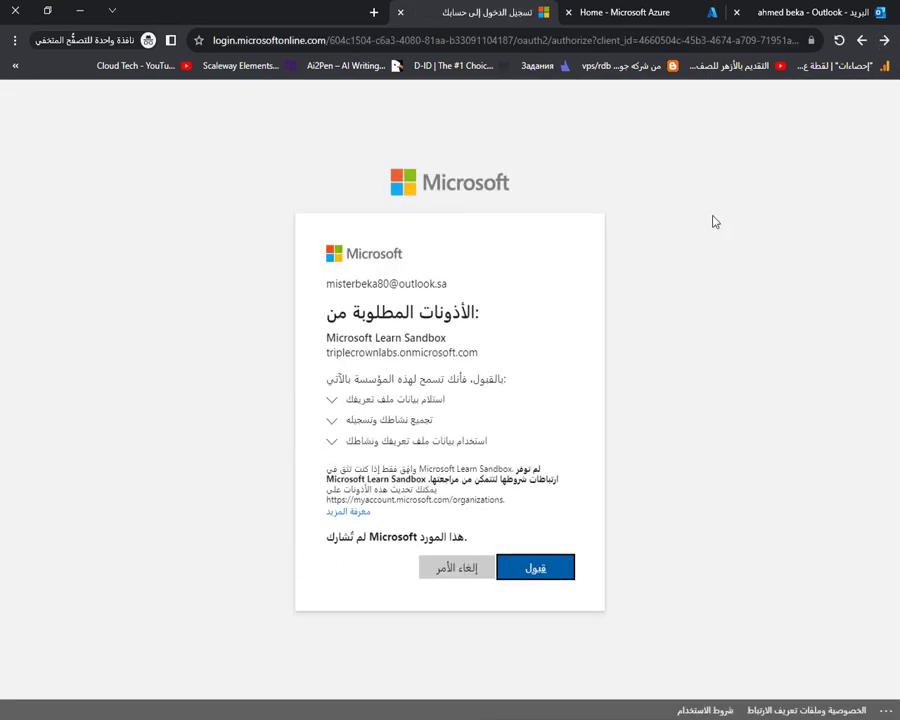
{"action": "left_click", "coordinate": [547, 570]}
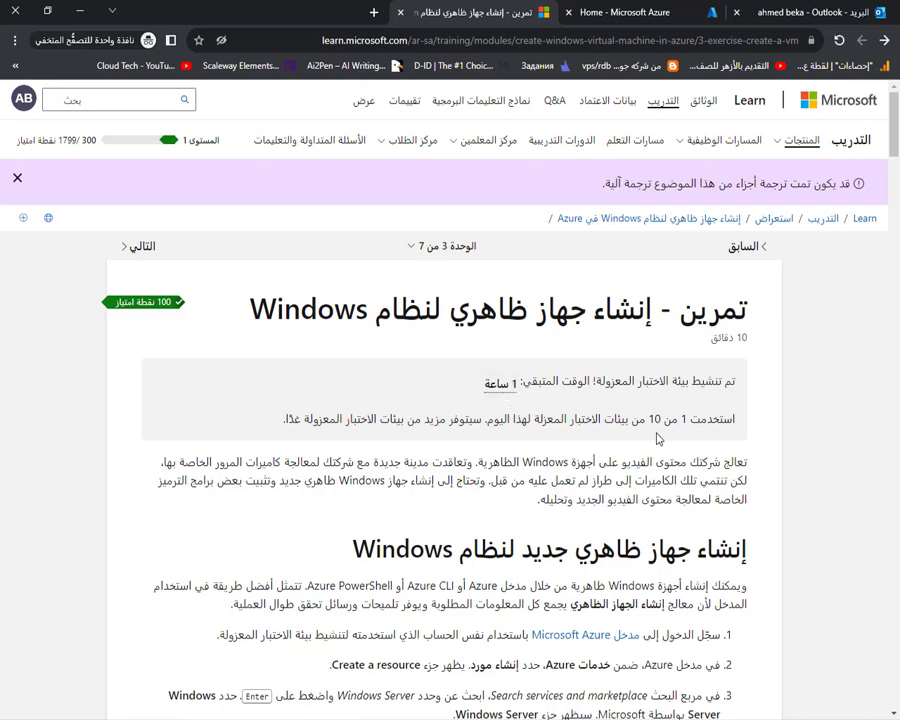
Step: Advance through the VM exercise and RDP unit to the RDP connection exercise
{"action": "scroll", "coordinate": [657, 437], "scroll_direction": "down", "scroll_amount": 8}
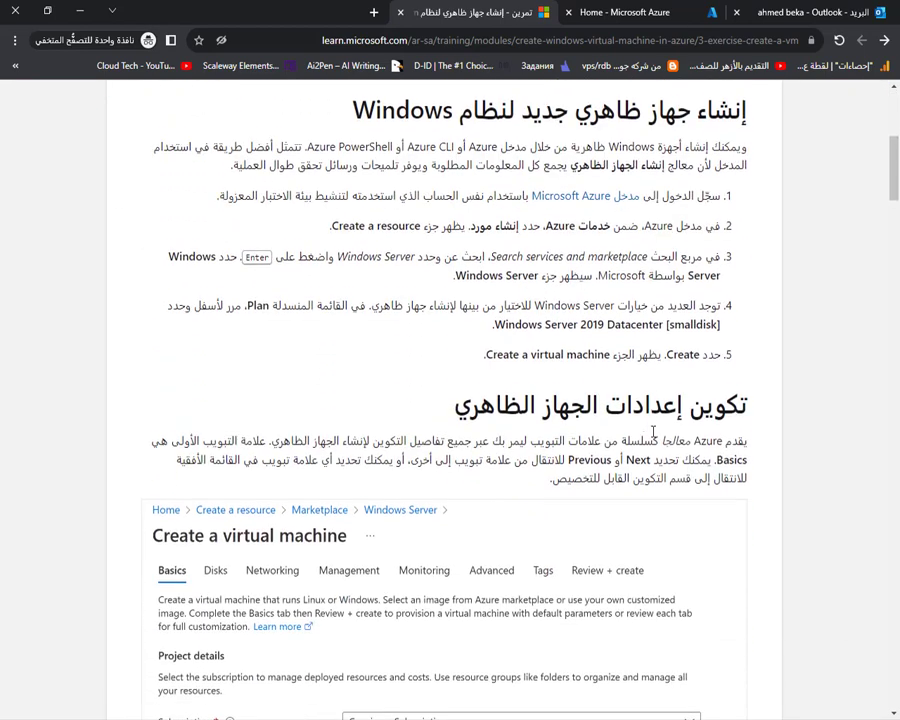
{"action": "scroll", "coordinate": [652, 437], "scroll_direction": "down", "scroll_amount": 10}
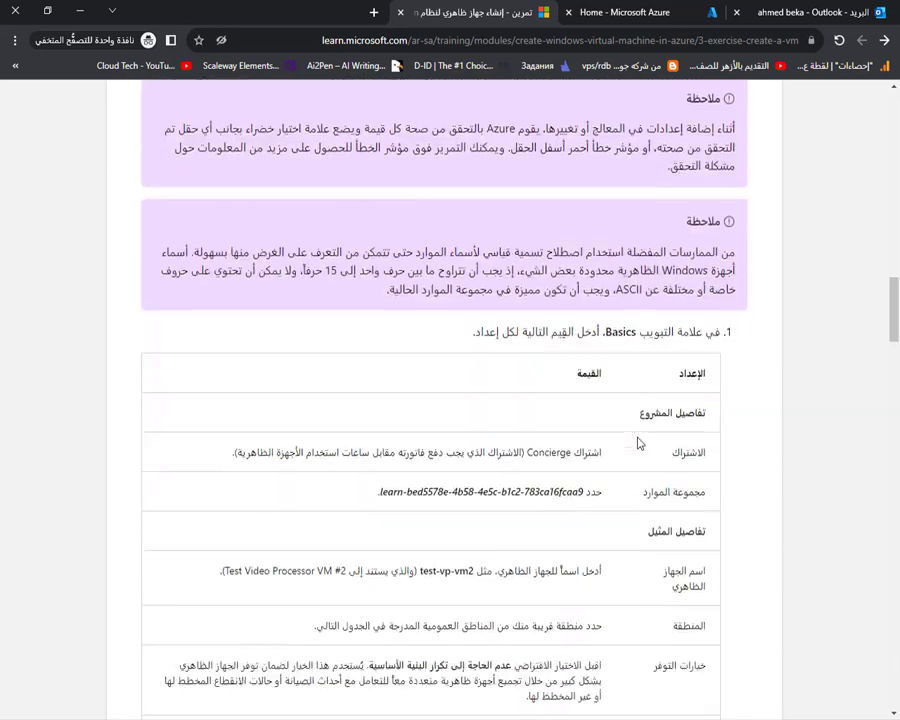
{"action": "scroll", "coordinate": [630, 443], "scroll_direction": "down", "scroll_amount": 15}
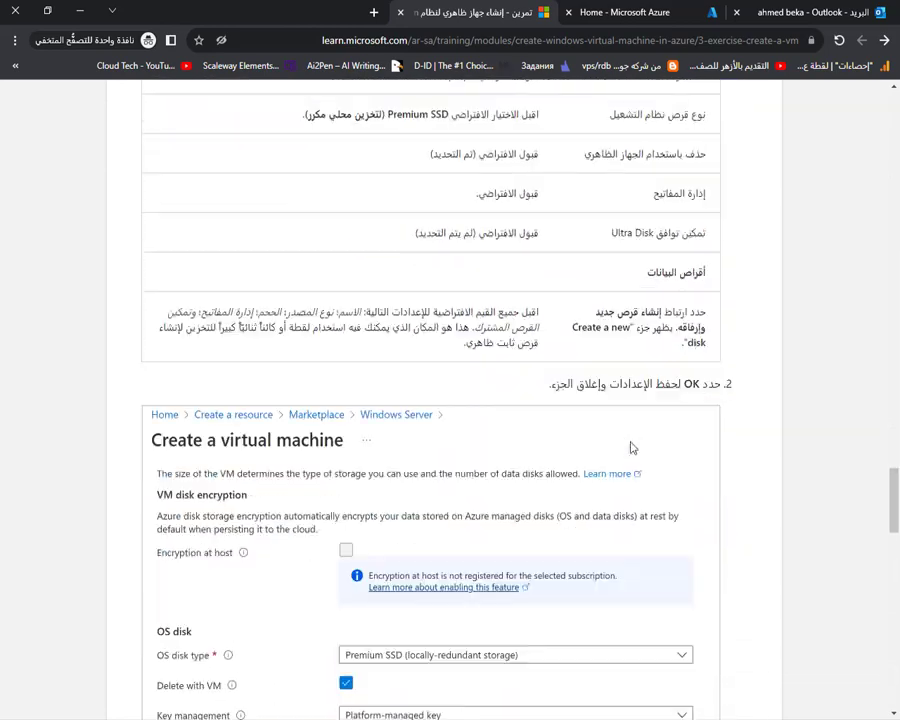
{"action": "scroll", "coordinate": [632, 447], "scroll_direction": "down", "scroll_amount": 15}
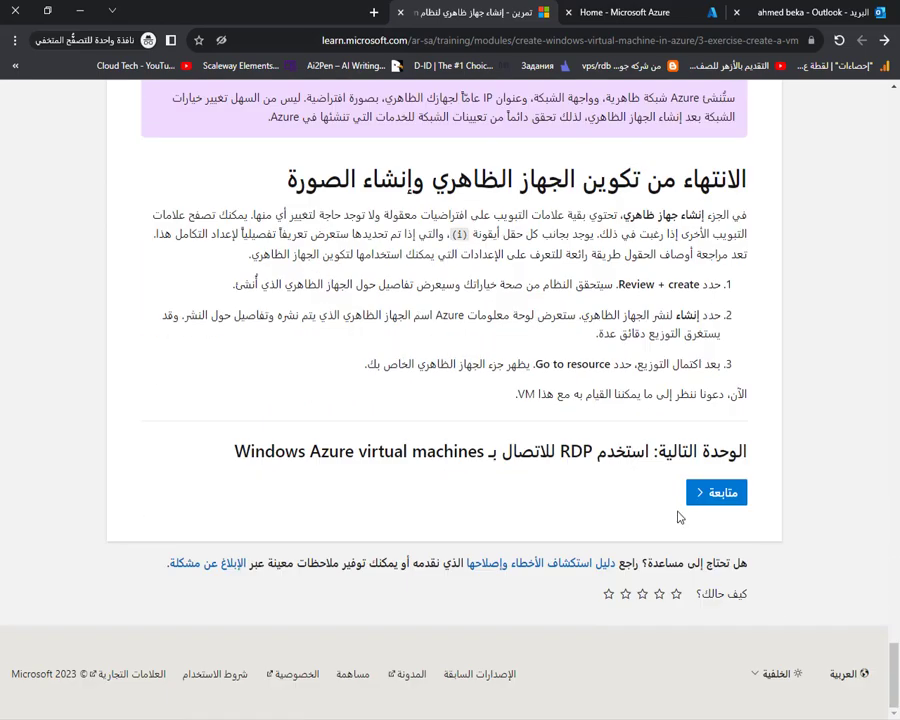
{"action": "left_click", "coordinate": [702, 493]}
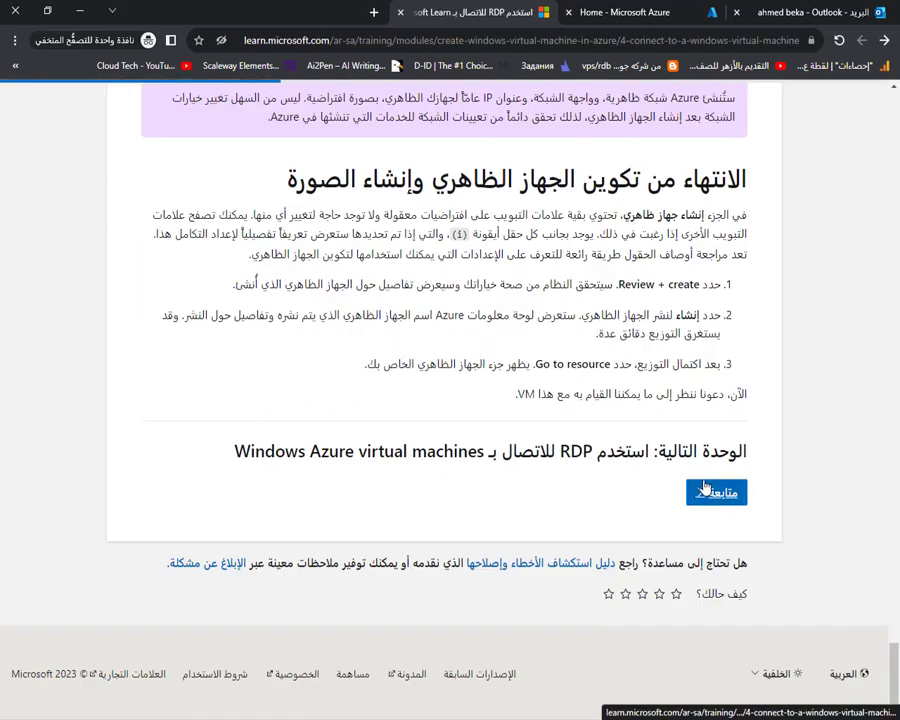
{"action": "scroll", "coordinate": [605, 327], "scroll_direction": "down", "scroll_amount": 2}
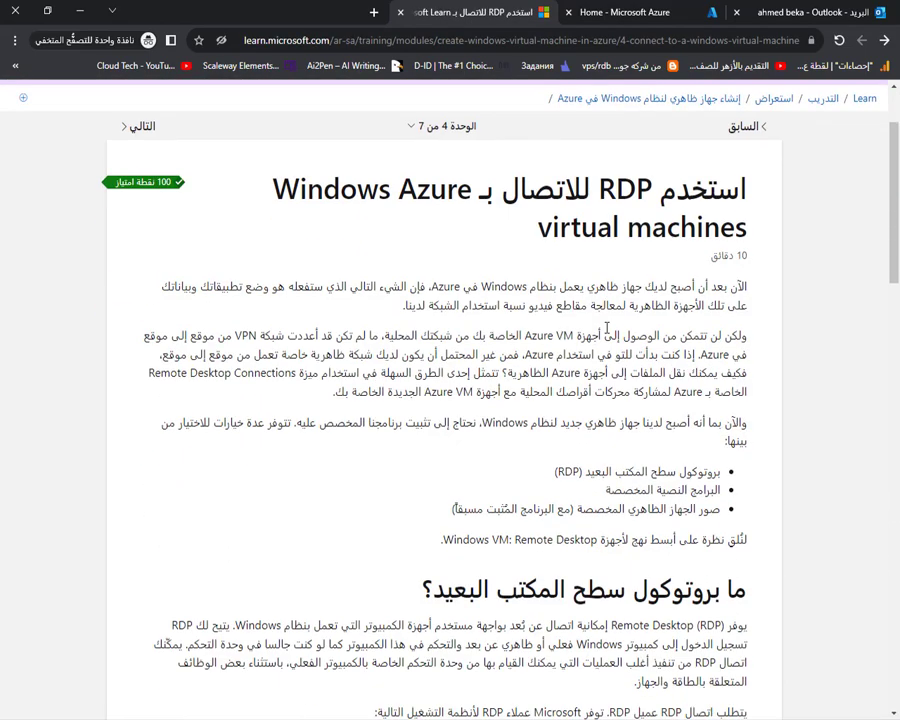
{"action": "scroll", "coordinate": [605, 327], "scroll_direction": "down", "scroll_amount": 10}
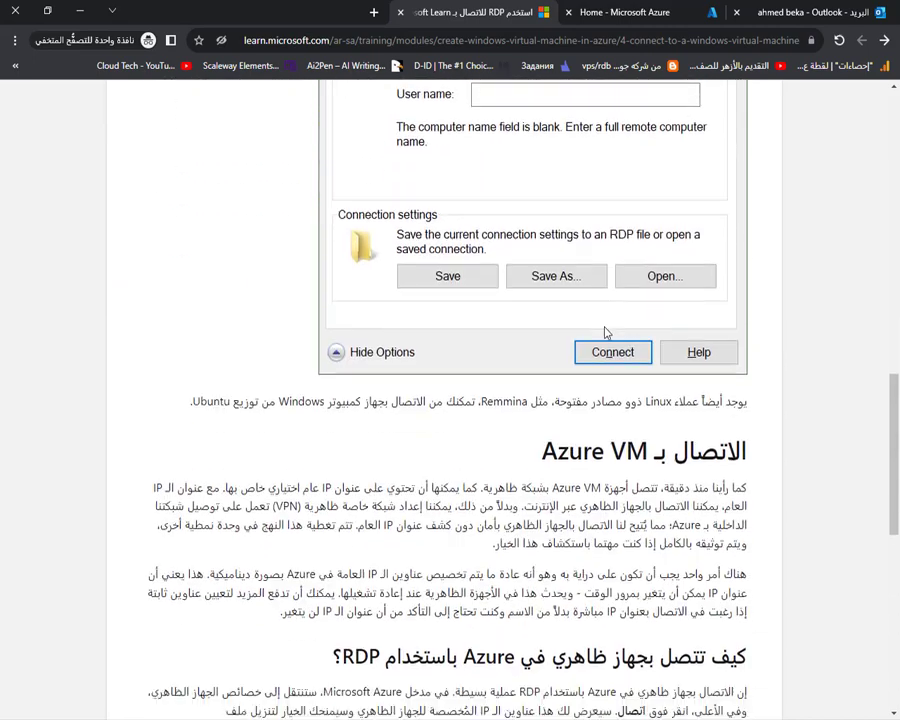
{"action": "scroll", "coordinate": [605, 333], "scroll_direction": "down", "scroll_amount": 3}
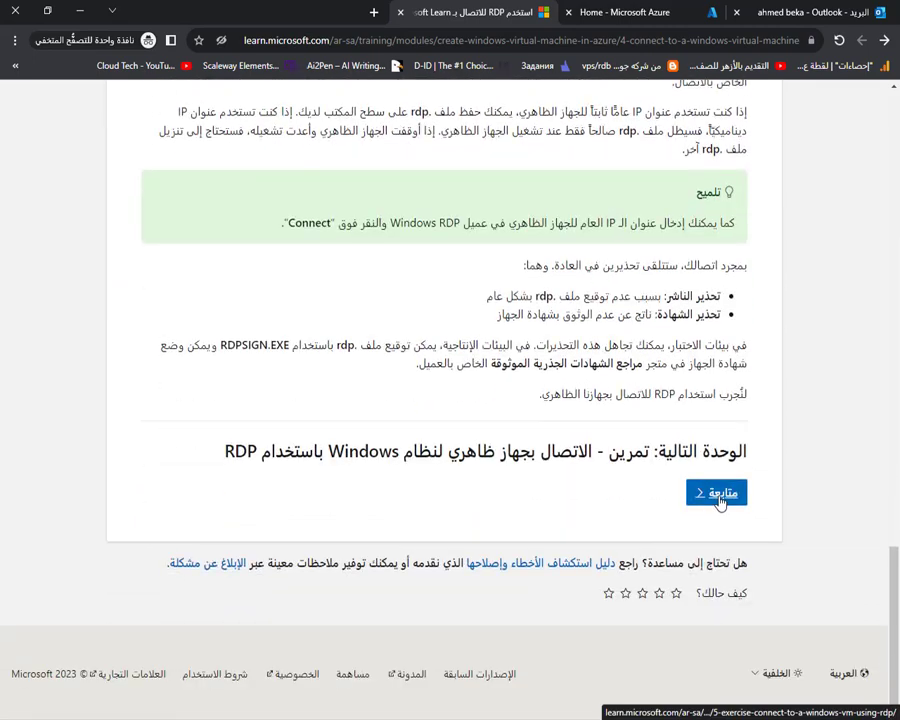
{"action": "left_click", "coordinate": [720, 494]}
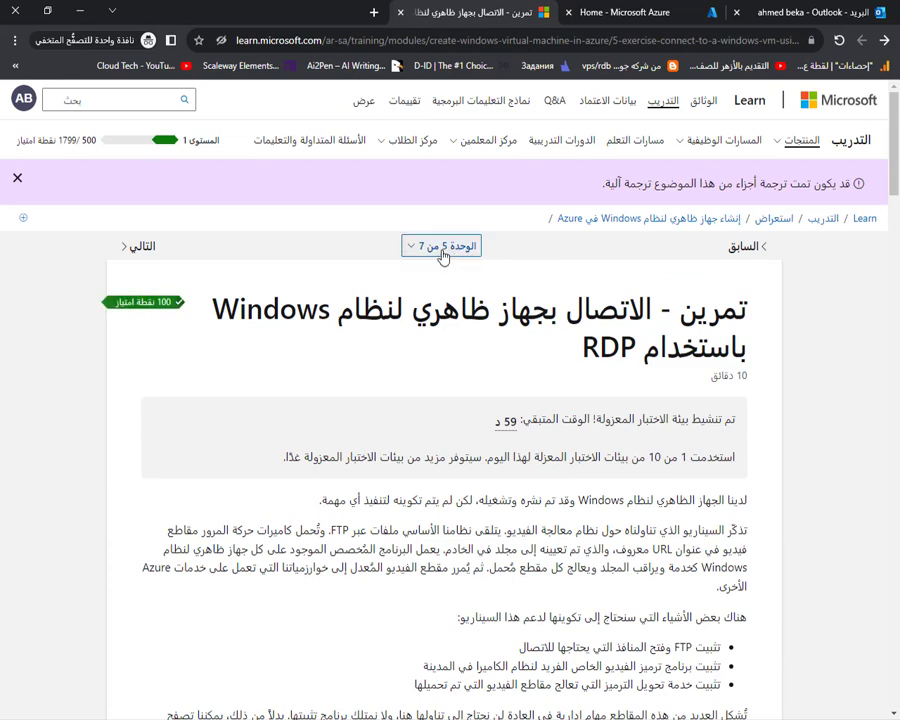
Step: Continue through the VM network settings unit to the module's Summary
{"action": "scroll", "coordinate": [447, 258], "scroll_direction": "down", "scroll_amount": 10}
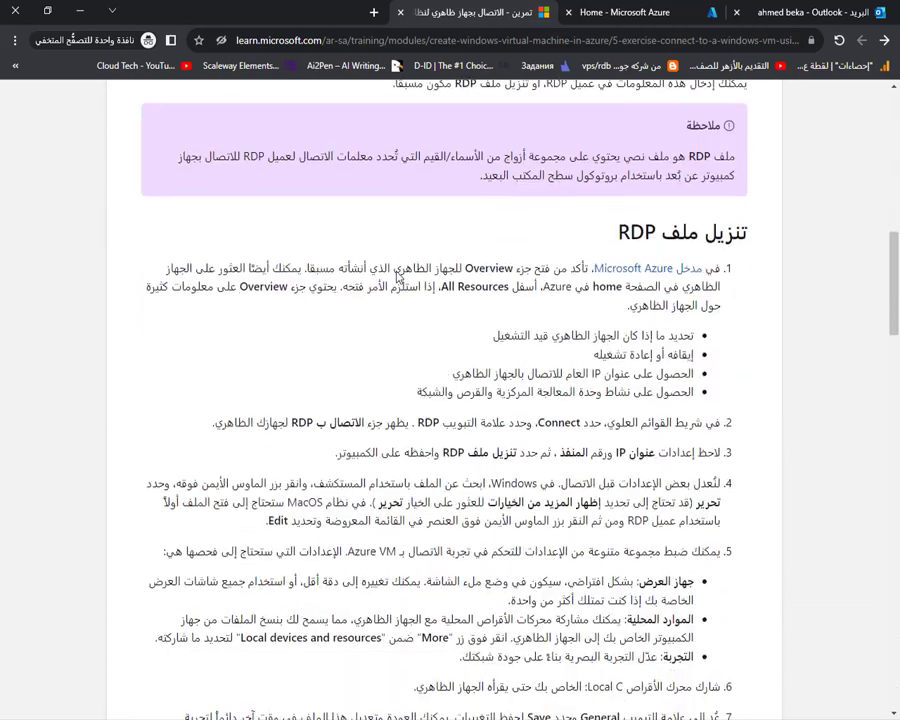
{"action": "scroll", "coordinate": [398, 268], "scroll_direction": "down", "scroll_amount": 10}
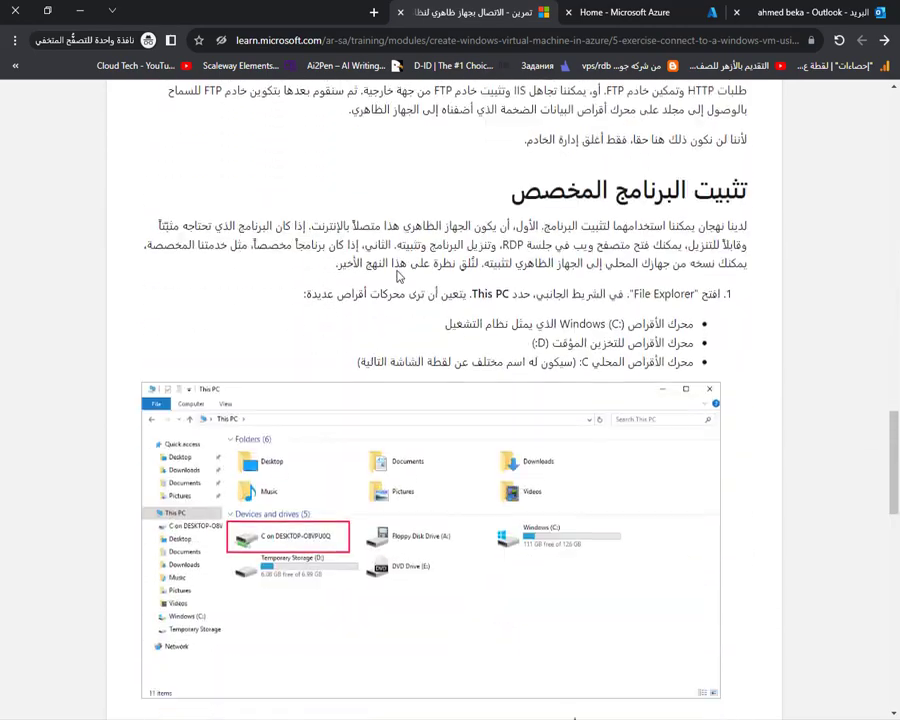
{"action": "scroll", "coordinate": [395, 276], "scroll_direction": "down", "scroll_amount": 10}
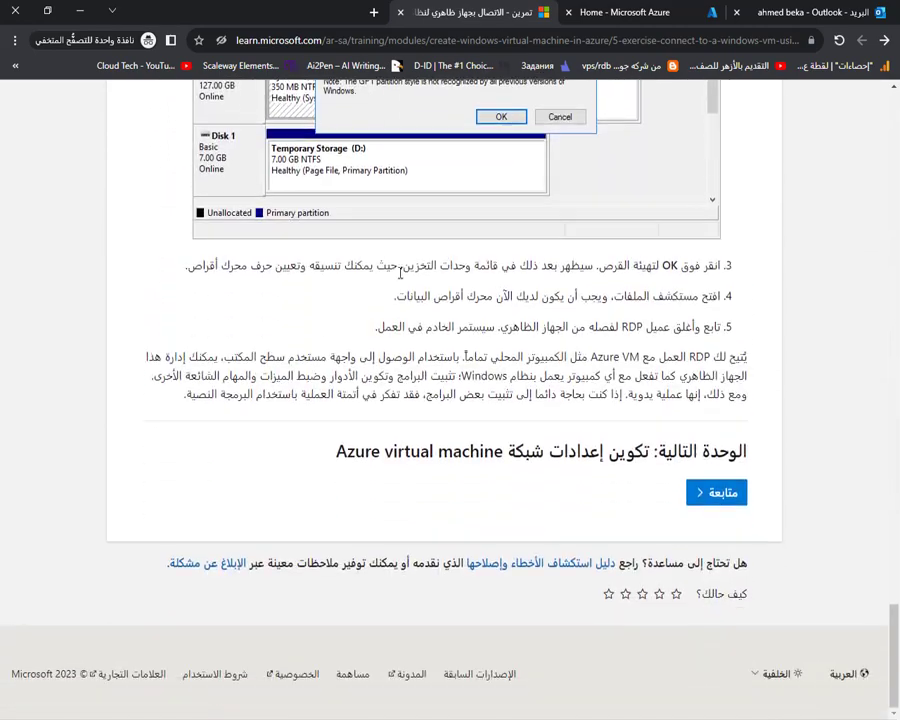
{"action": "left_click", "coordinate": [710, 492]}
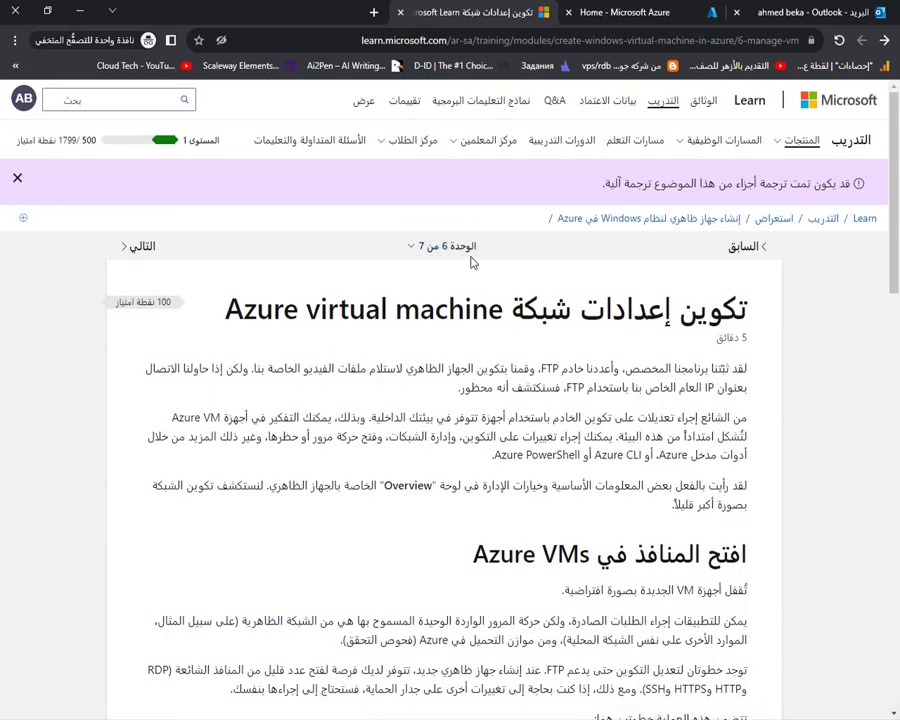
{"action": "scroll", "coordinate": [455, 263], "scroll_direction": "down", "scroll_amount": 15}
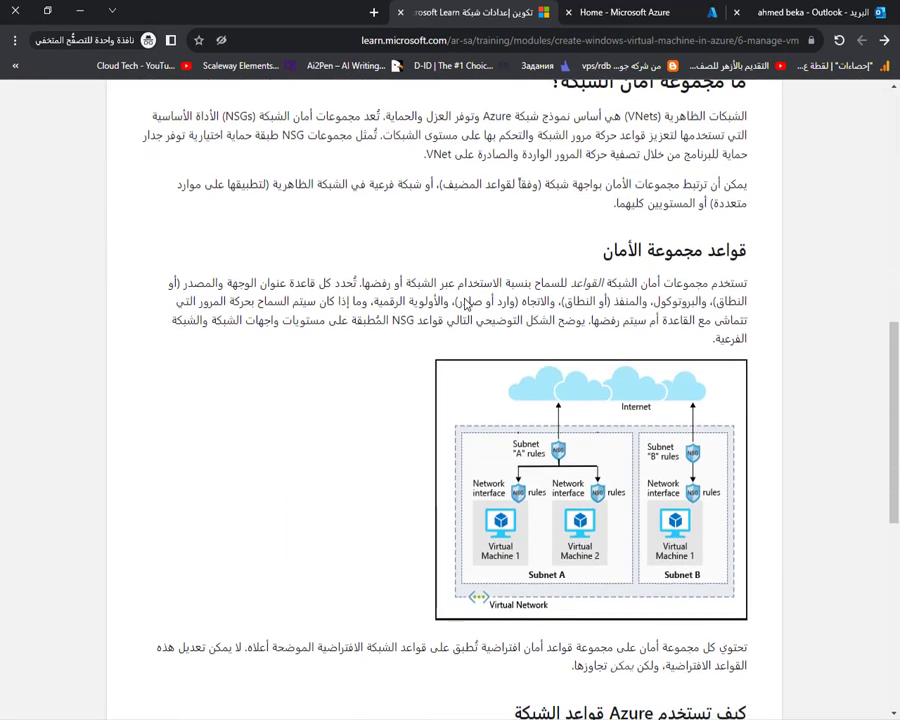
{"action": "scroll", "coordinate": [465, 304], "scroll_direction": "down", "scroll_amount": 2}
{"action": "scroll", "coordinate": [640, 505], "scroll_direction": "up", "scroll_amount": 18}
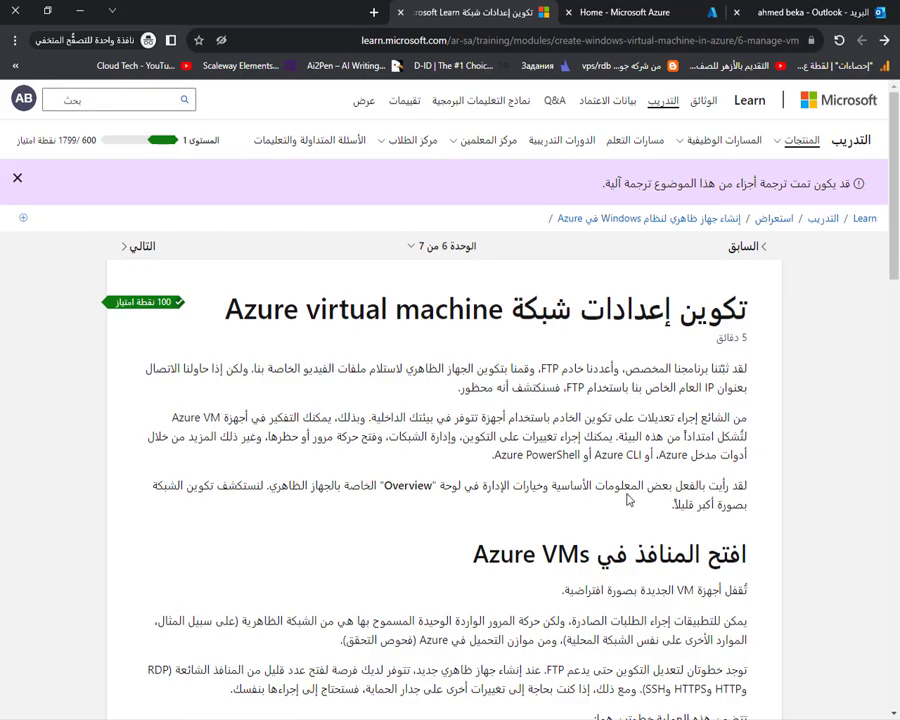
{"action": "scroll", "coordinate": [628, 499], "scroll_direction": "down", "scroll_amount": 18}
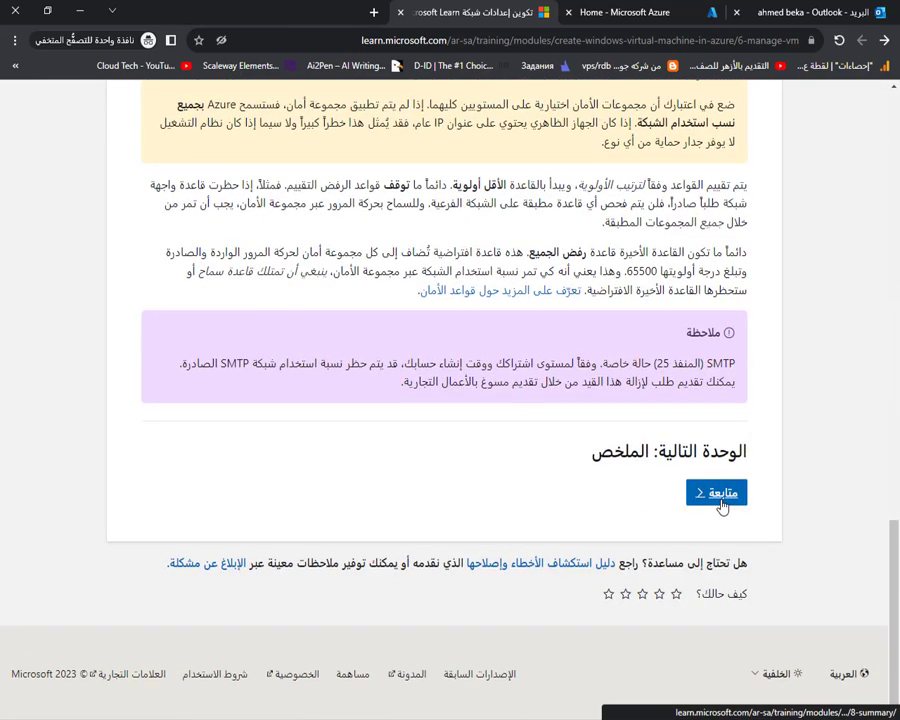
{"action": "left_click", "coordinate": [720, 503]}
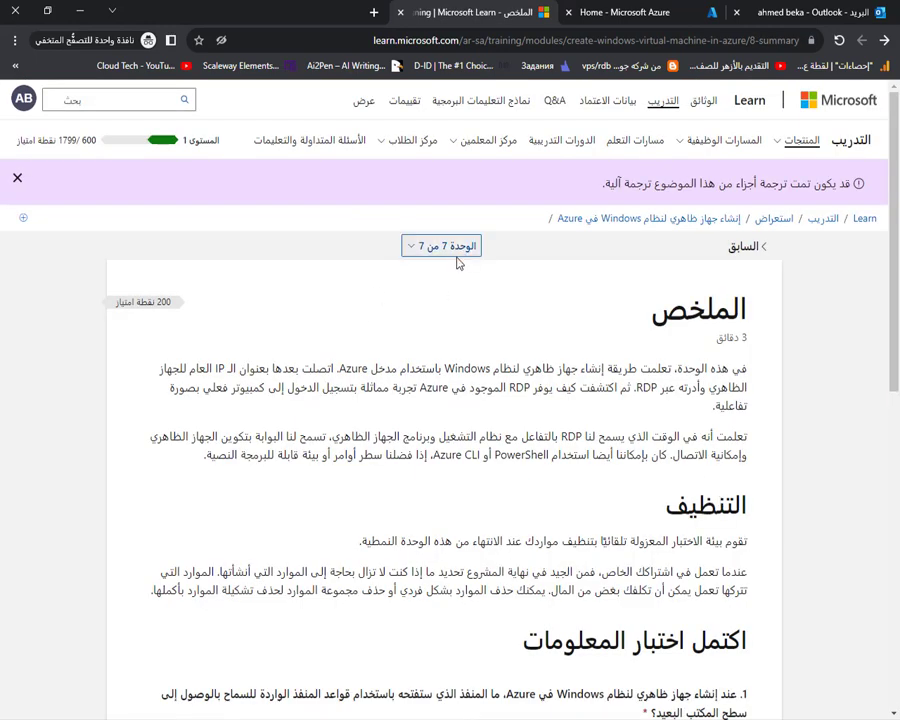
Step: Answer the quiz with RDP (3389), the attached data disk and Deny all, then submit
{"action": "scroll", "coordinate": [458, 270], "scroll_direction": "down", "scroll_amount": 4}
{"action": "scroll", "coordinate": [475, 269], "scroll_direction": "up", "scroll_amount": 4}
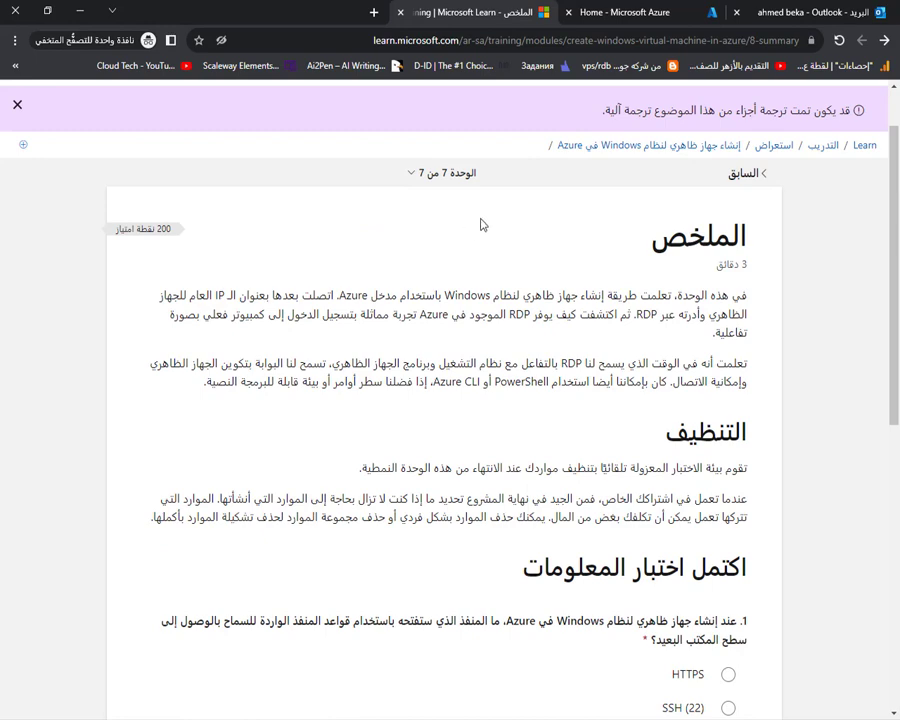
{"action": "scroll", "coordinate": [593, 461], "scroll_direction": "down", "scroll_amount": 2}
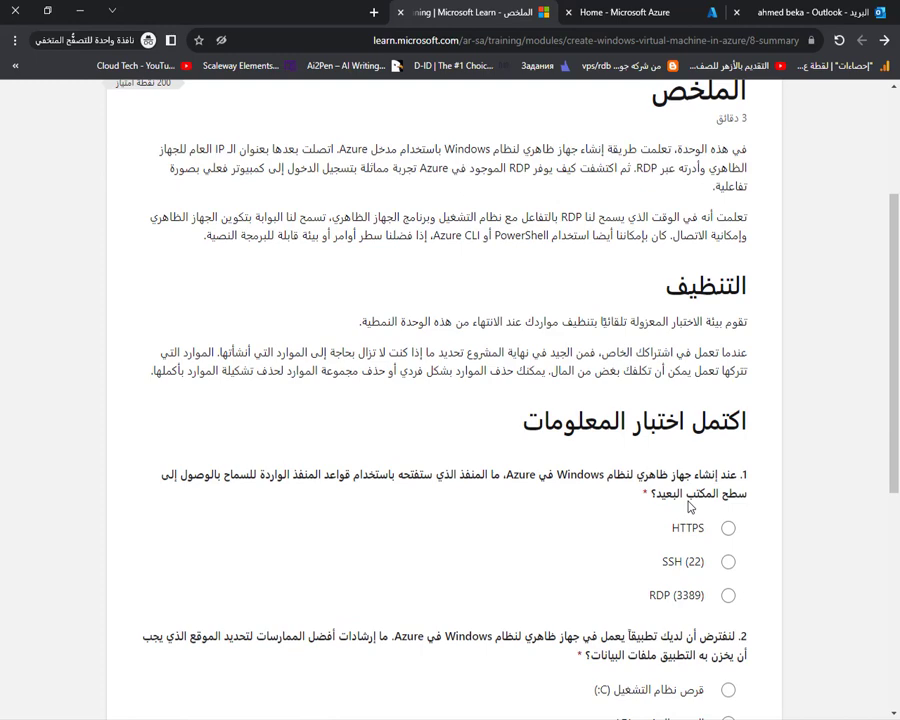
{"action": "scroll", "coordinate": [688, 507], "scroll_direction": "down", "scroll_amount": 2}
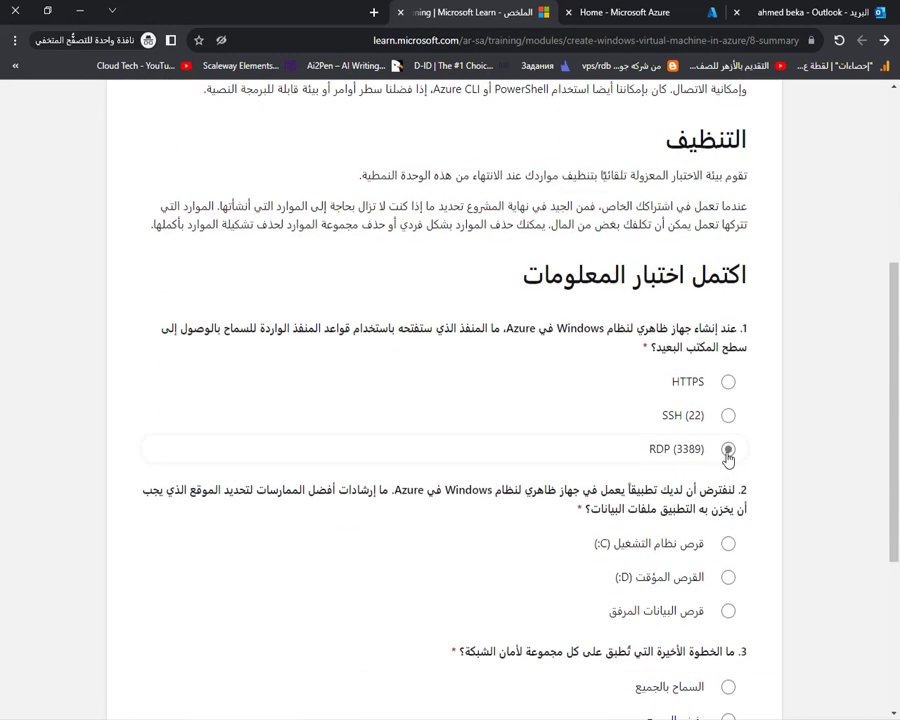
{"action": "left_click", "coordinate": [686, 446]}
{"action": "left_click", "coordinate": [730, 412]}
{"action": "left_click", "coordinate": [726, 451]}
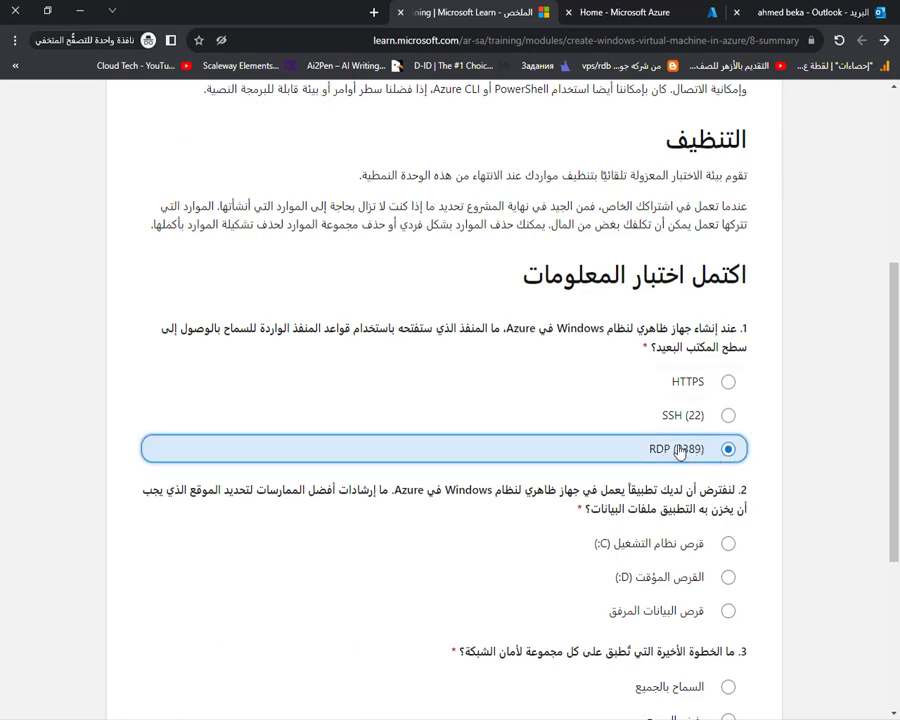
{"action": "scroll", "coordinate": [686, 457], "scroll_direction": "down", "scroll_amount": 3}
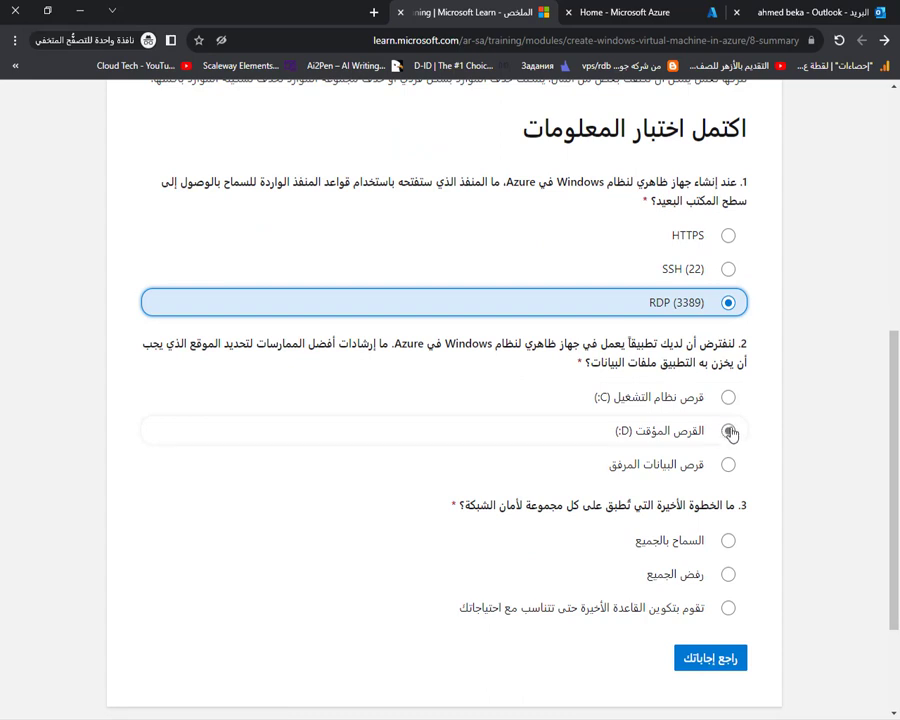
{"action": "left_click", "coordinate": [731, 466]}
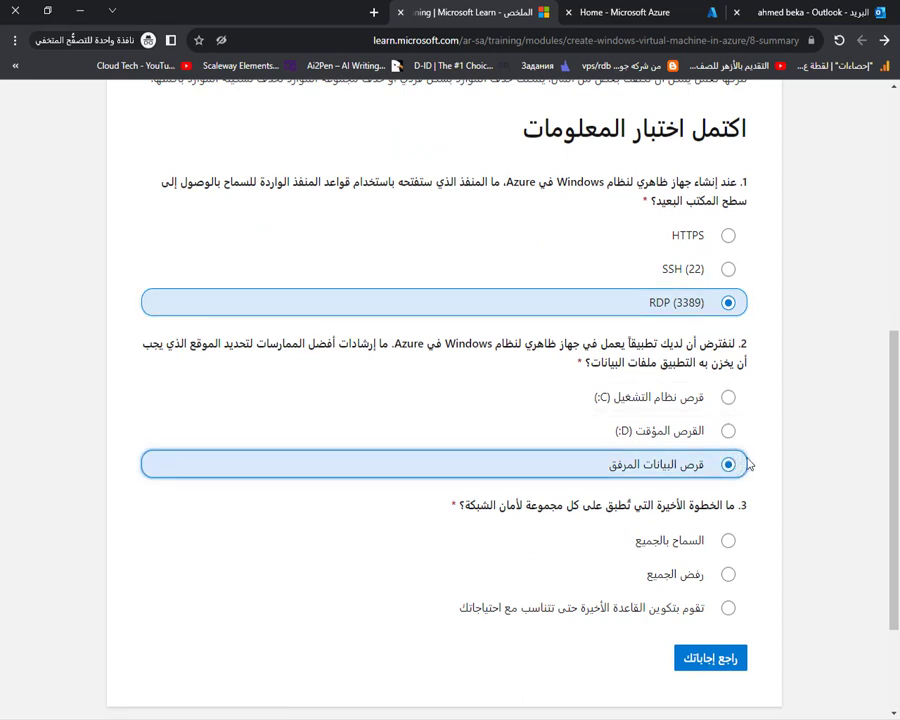
{"action": "scroll", "coordinate": [740, 460], "scroll_direction": "down", "scroll_amount": 3}
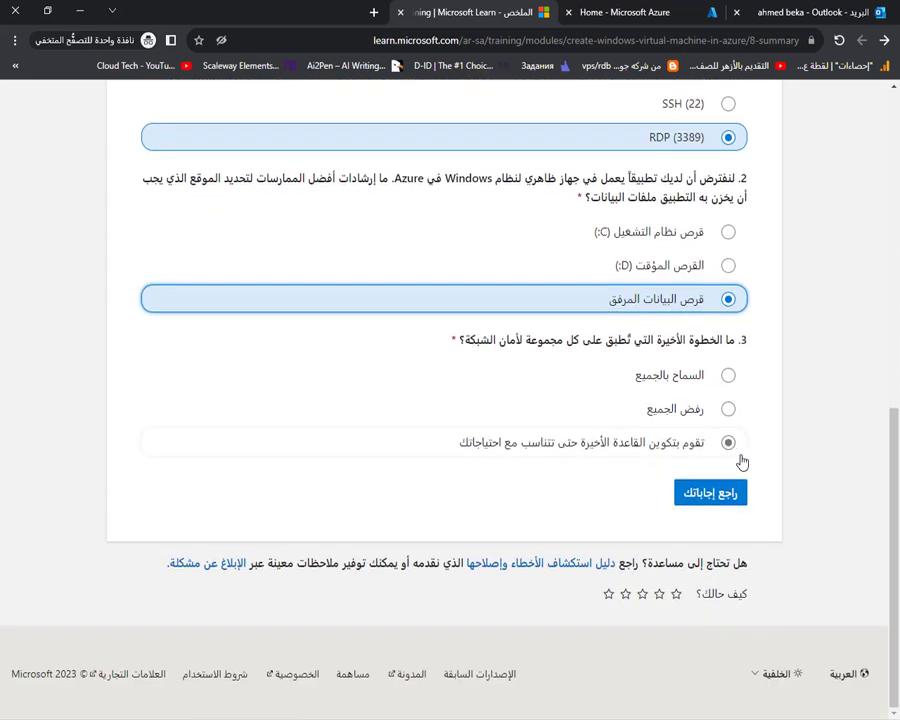
{"action": "left_click", "coordinate": [718, 418]}
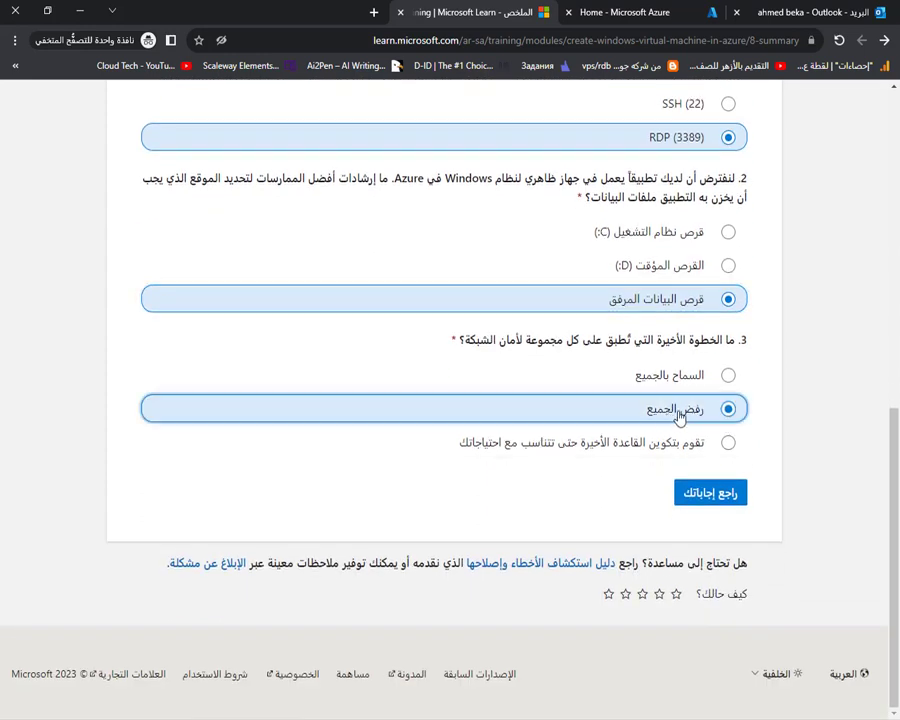
{"action": "left_click", "coordinate": [709, 497]}
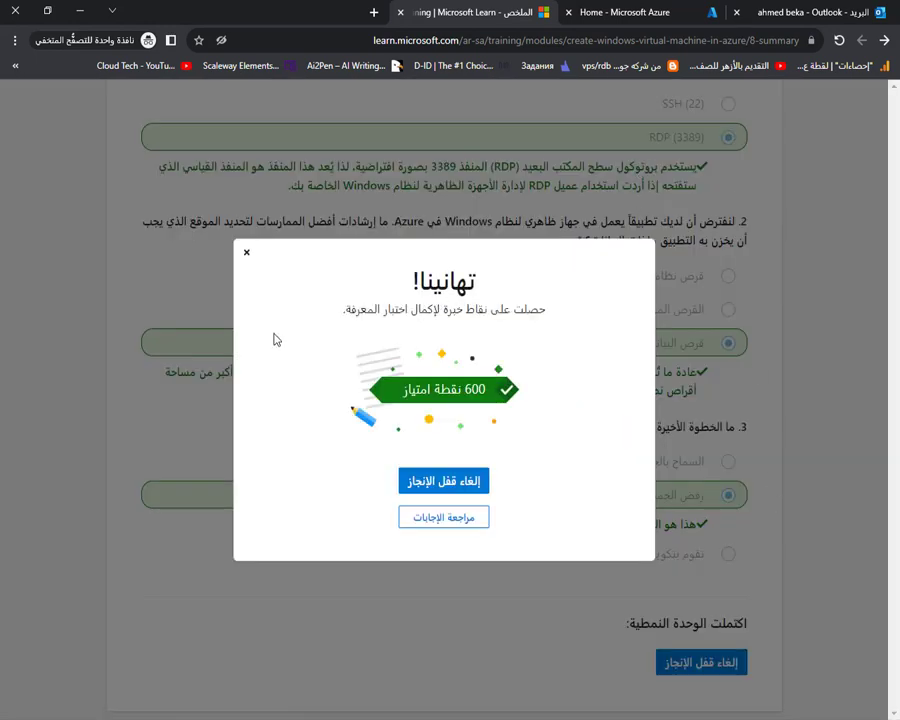
Step: Sign out of the Azure portal from the account menu
{"action": "left_click", "coordinate": [632, 12]}
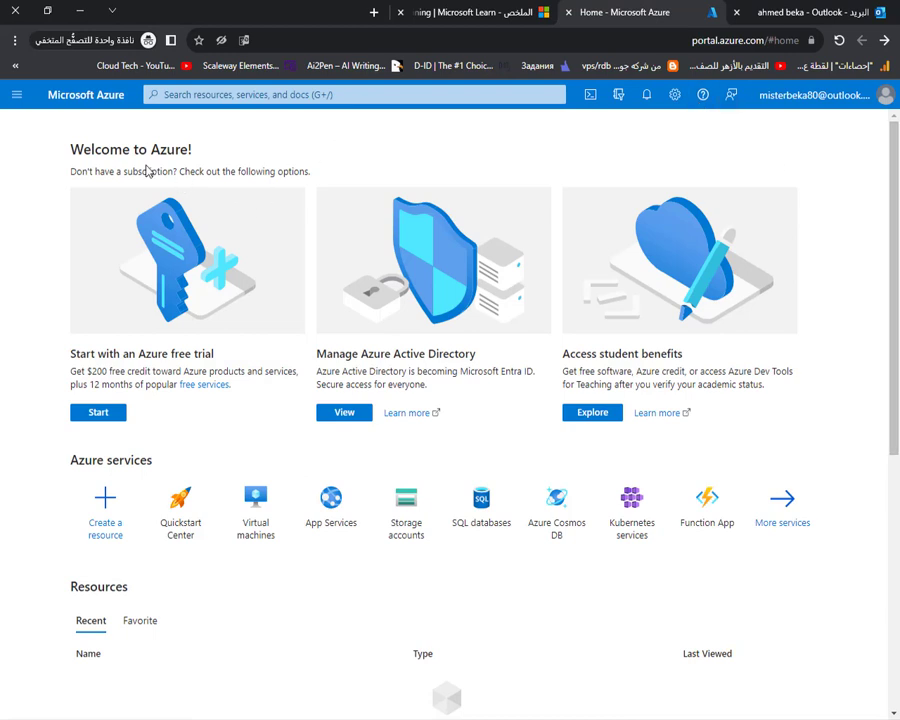
{"action": "left_click", "coordinate": [781, 98]}
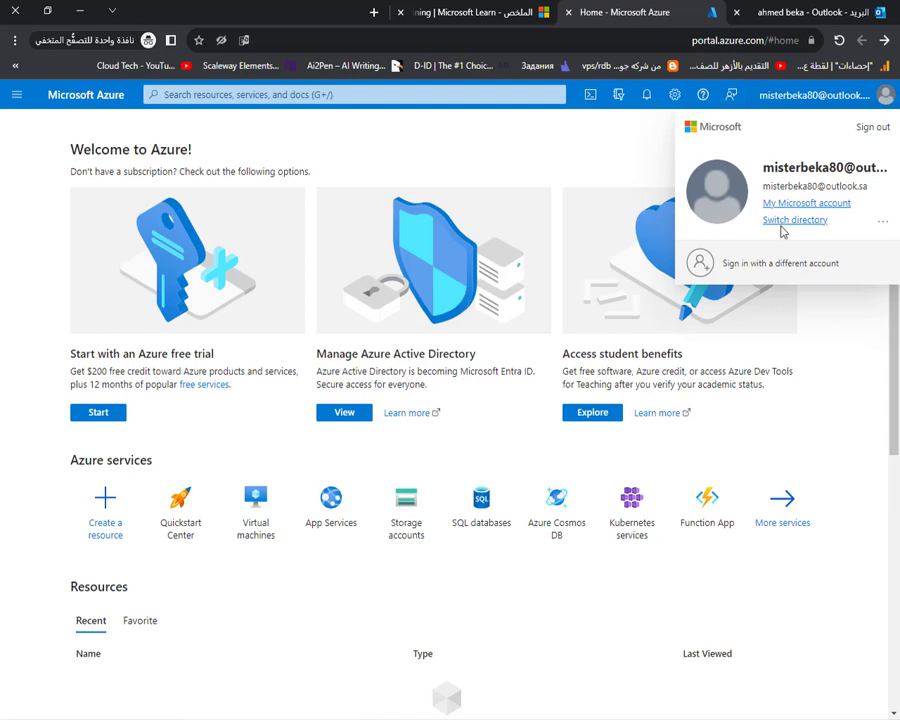
{"action": "left_click", "coordinate": [869, 130]}
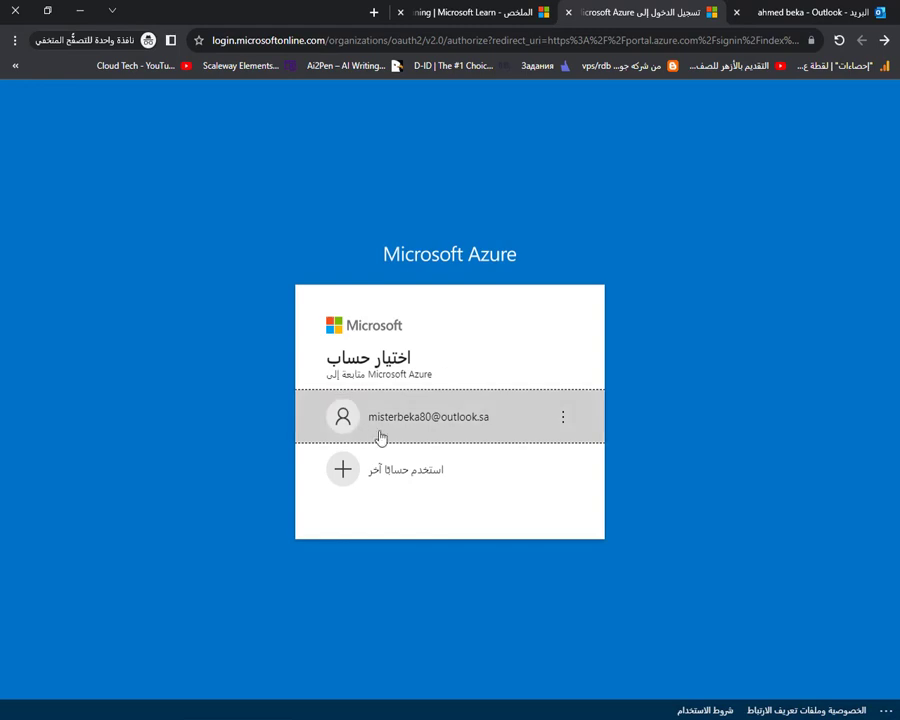
Step: Sign back in with the saved password, staying signed in, and dismiss the translate popup
{"action": "left_click", "coordinate": [405, 432]}
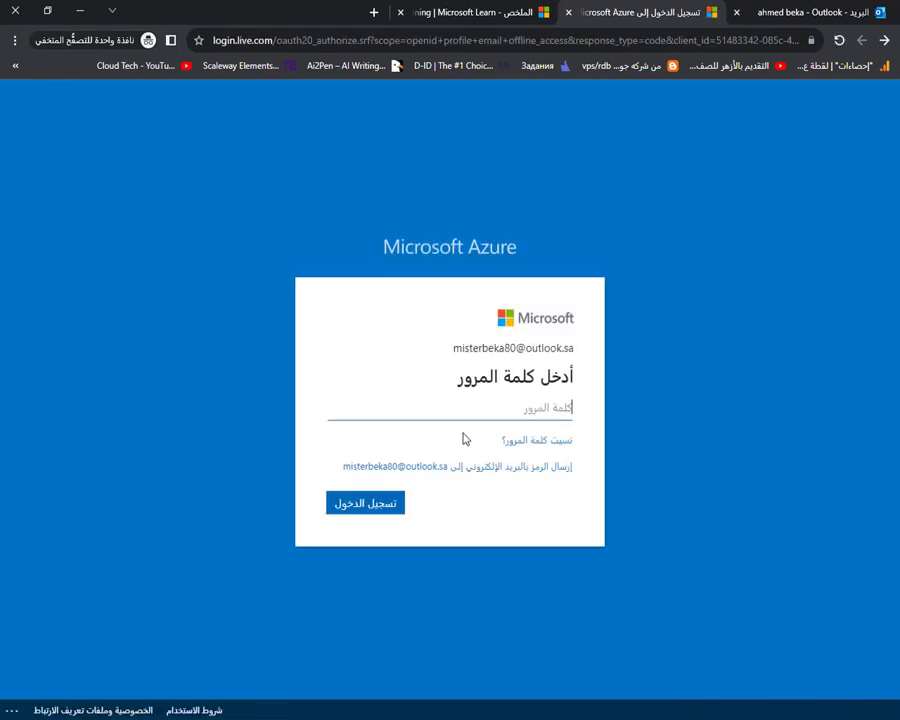
{"action": "left_click", "coordinate": [482, 417]}
{"action": "left_click", "coordinate": [463, 116]}
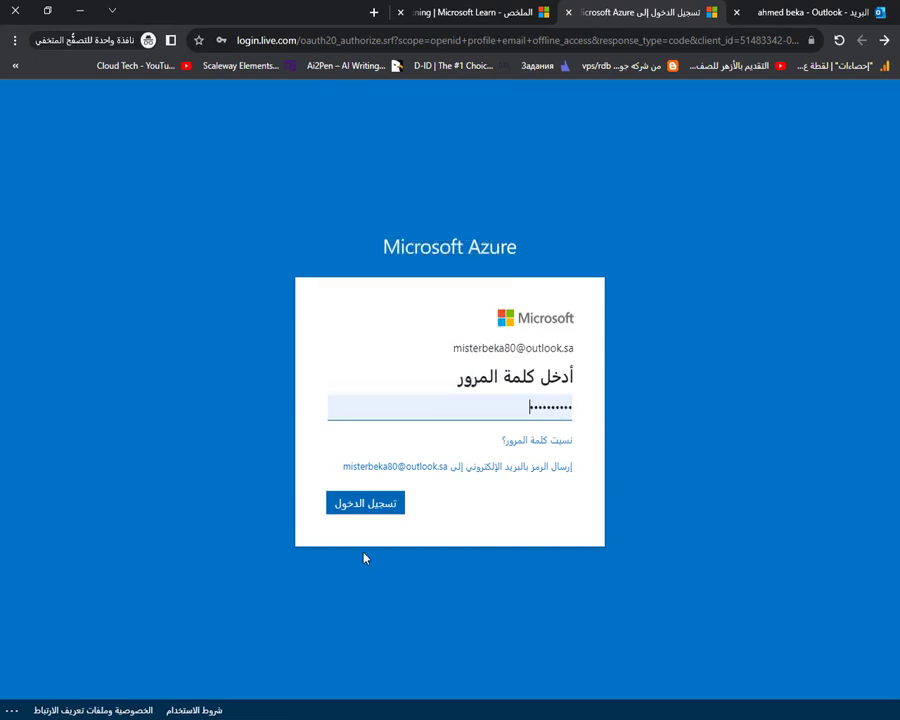
{"action": "left_click", "coordinate": [366, 504]}
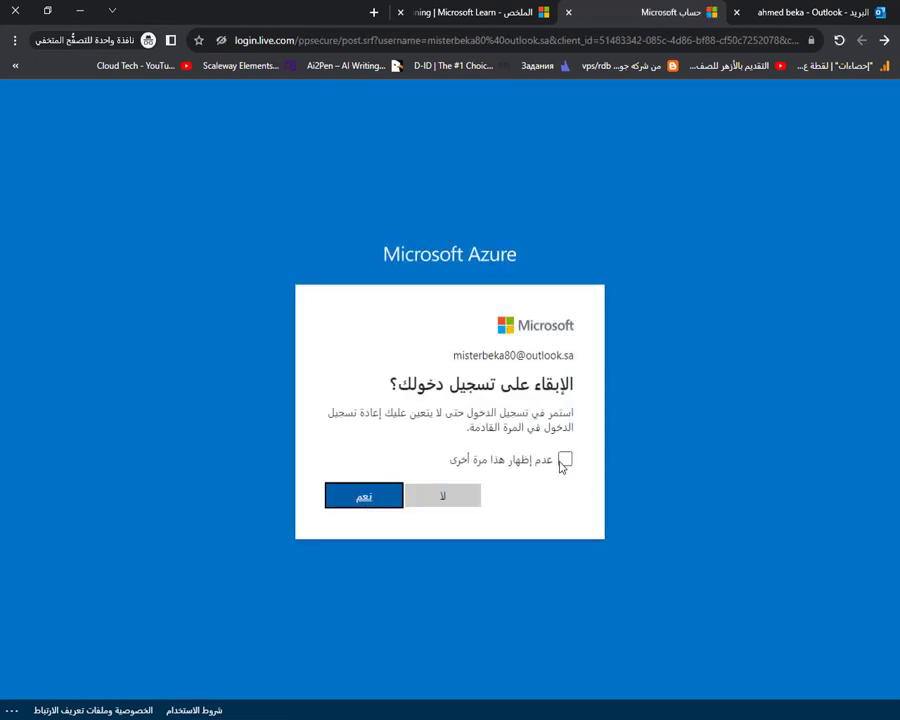
{"action": "left_click", "coordinate": [564, 460]}
{"action": "left_click", "coordinate": [341, 495]}
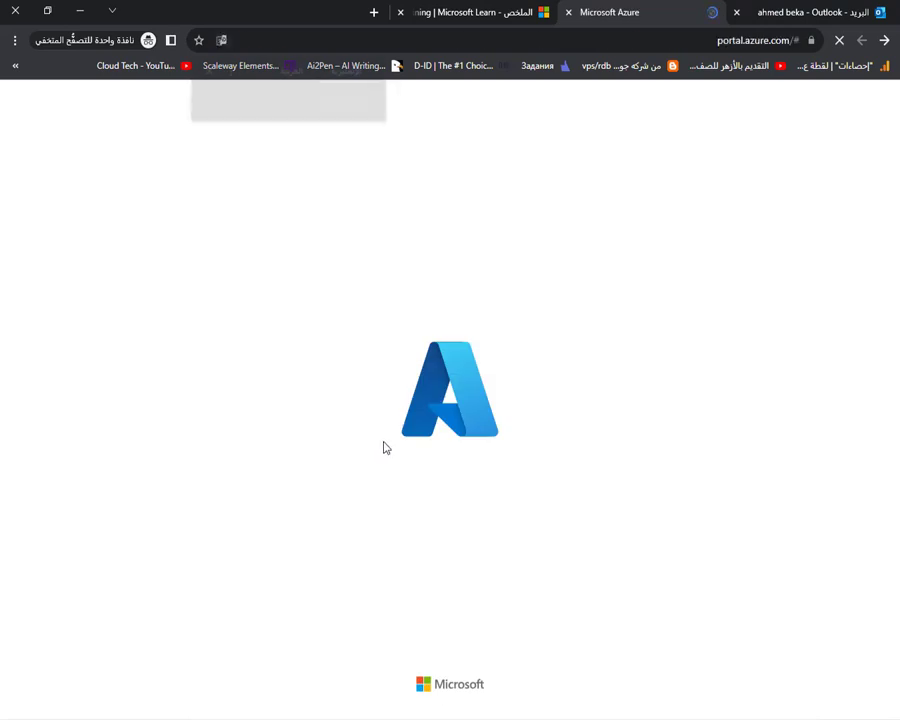
{"action": "left_click", "coordinate": [207, 71]}
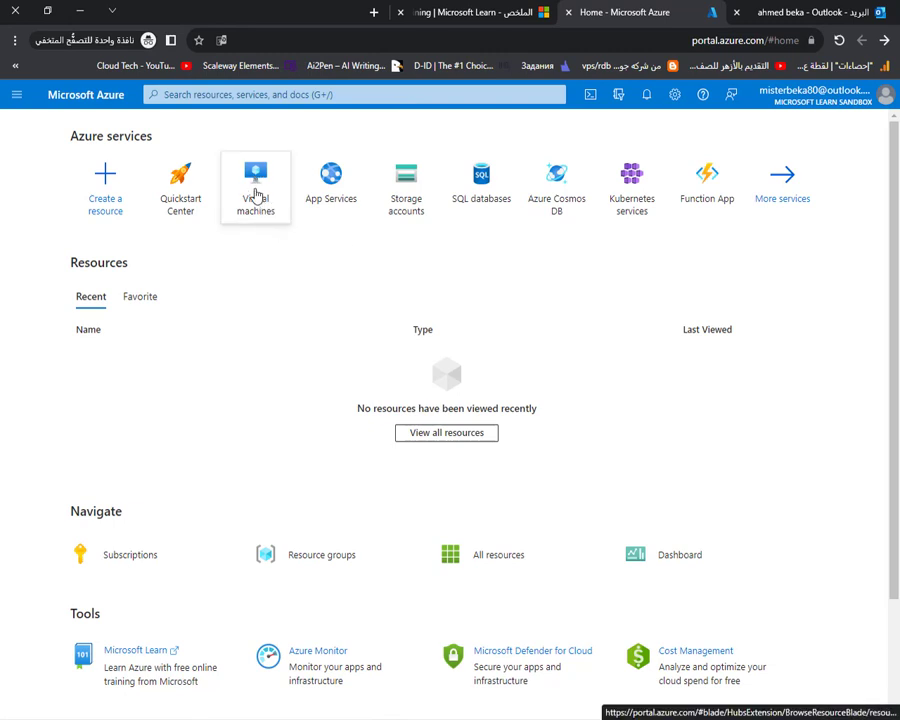
Step: Choose Create > Azure virtual machine from the Virtual machines tile
{"action": "mouse_move", "coordinate": [253, 189]}
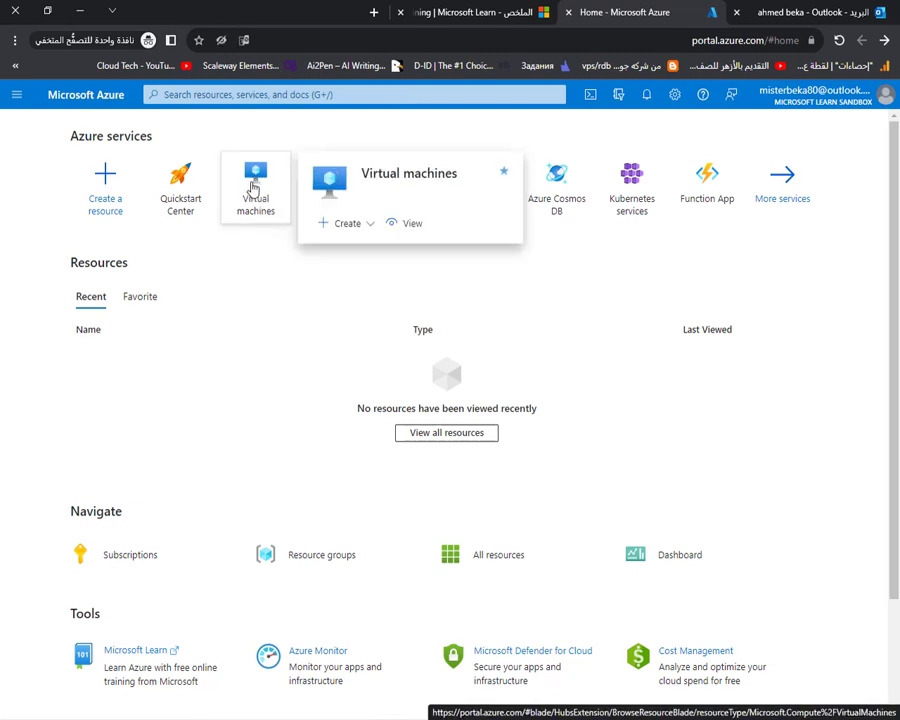
{"action": "mouse_move", "coordinate": [334, 228]}
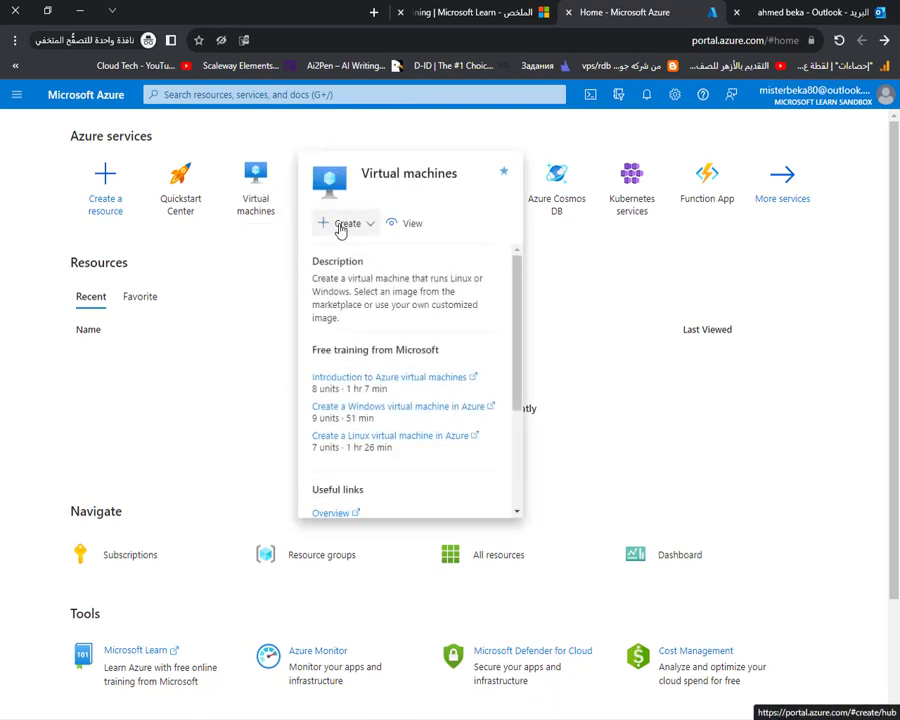
{"action": "left_click", "coordinate": [340, 225]}
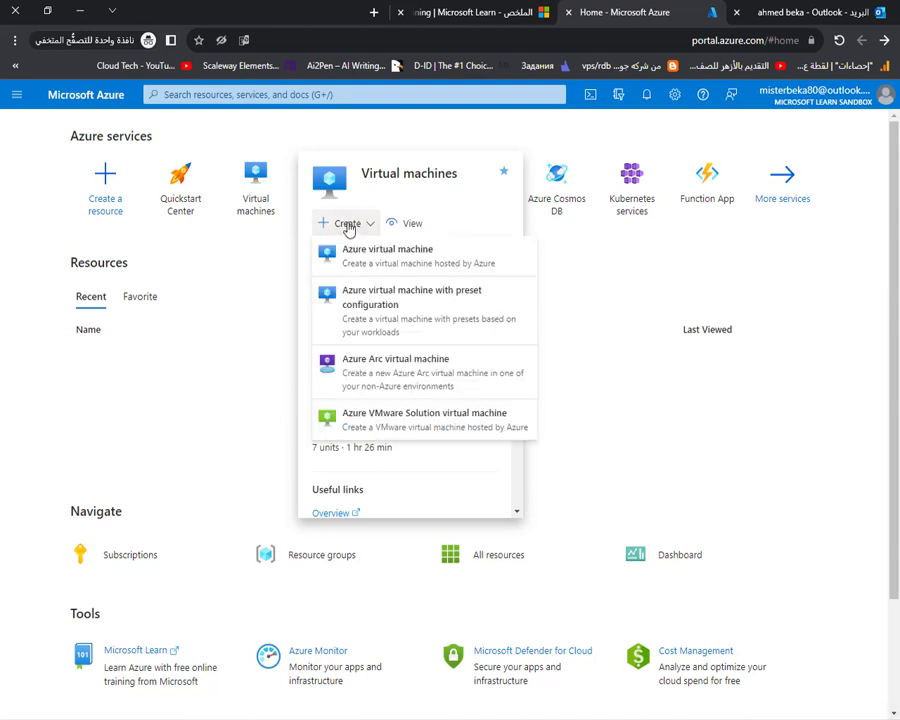
{"action": "left_click", "coordinate": [400, 258]}
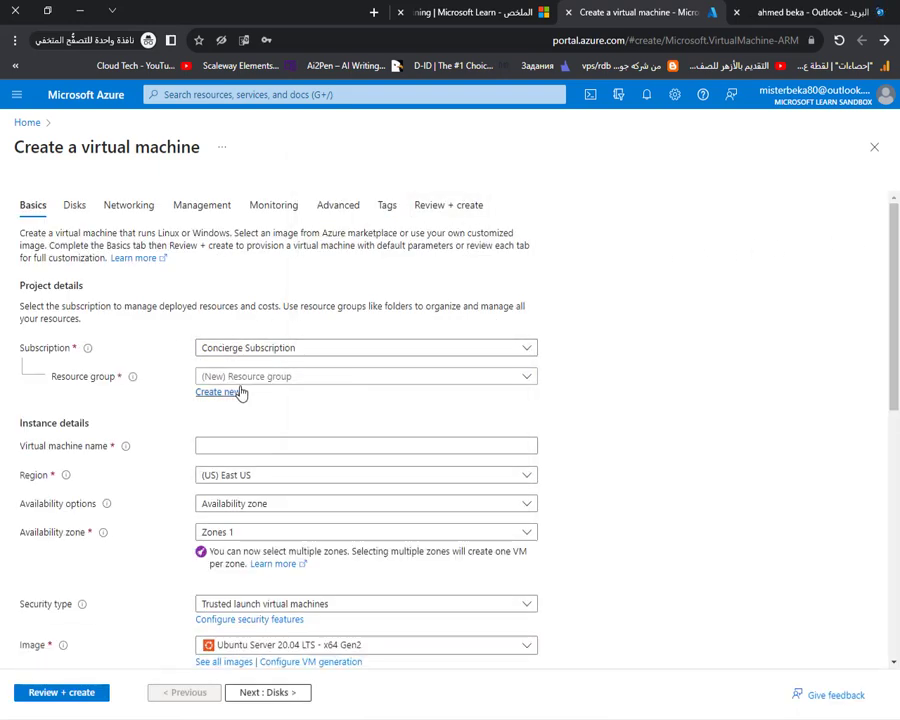
Step: Select the sandbox's learn resource group, enter the VM name, and keep region (US) West US
{"action": "scroll", "coordinate": [352, 342], "scroll_direction": "down", "scroll_amount": 3}
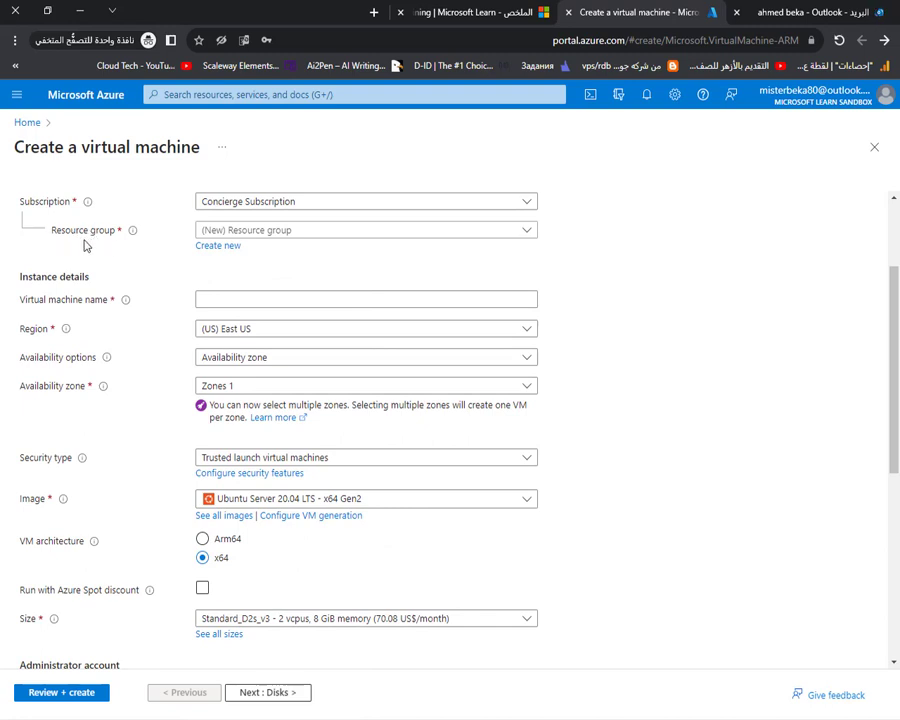
{"action": "left_click", "coordinate": [279, 234]}
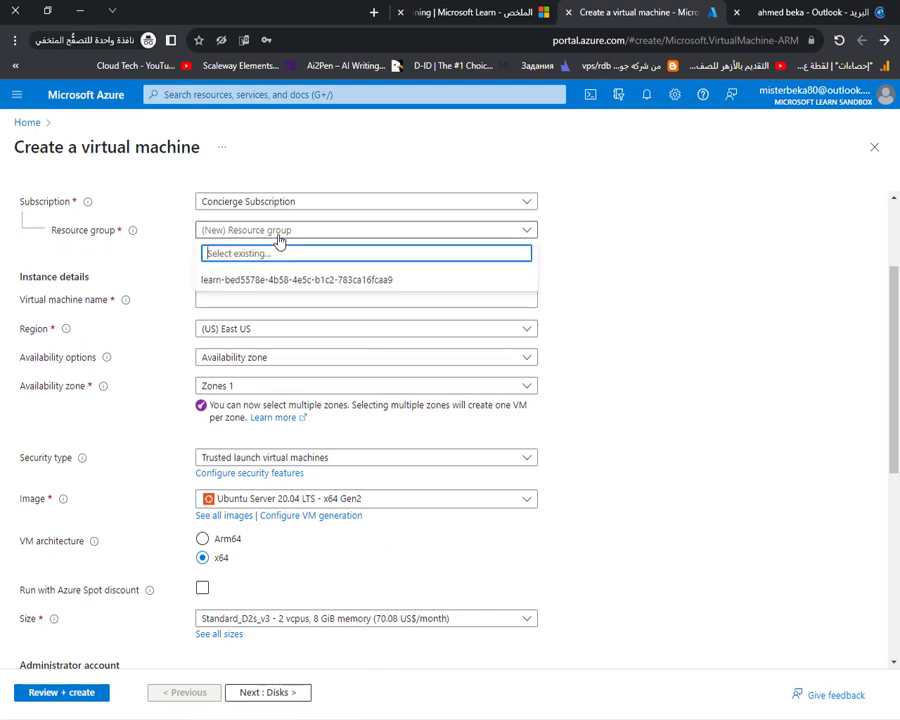
{"action": "left_click", "coordinate": [238, 289]}
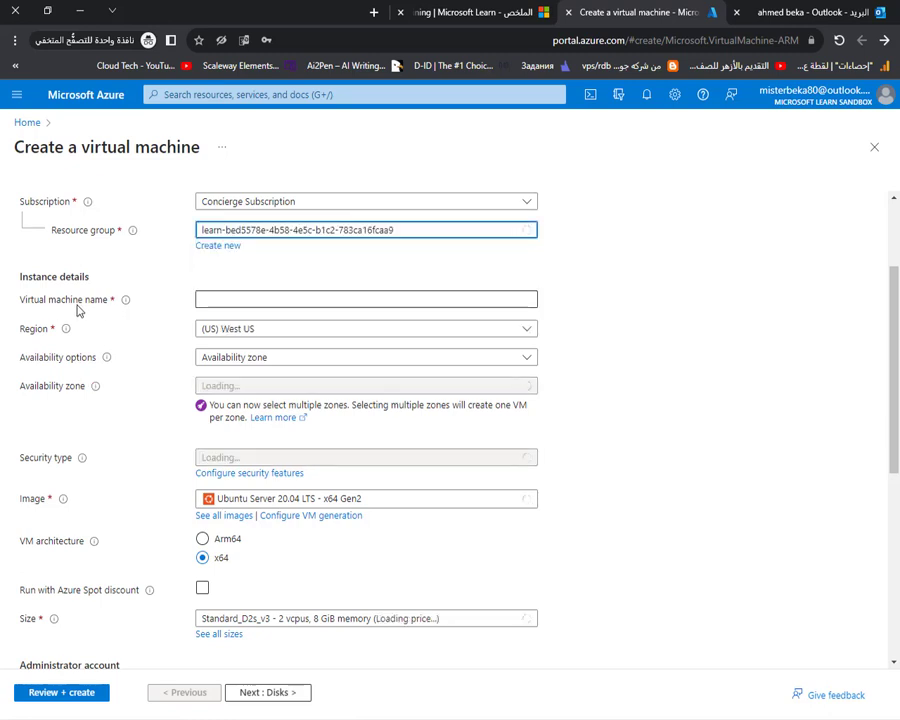
{"action": "left_click", "coordinate": [213, 300]}
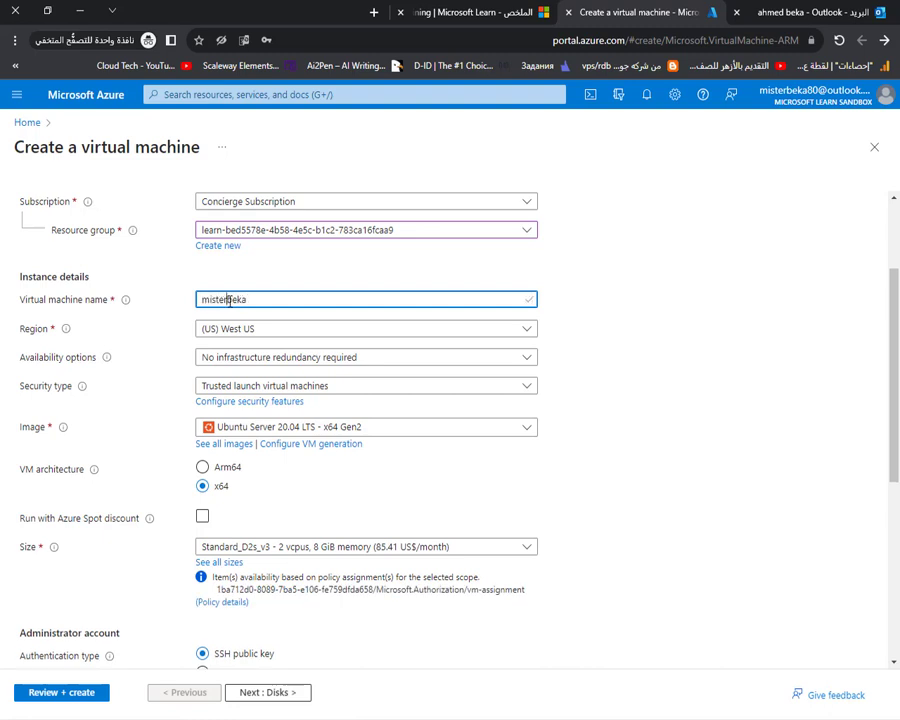
{"action": "left_click", "coordinate": [618, 386]}
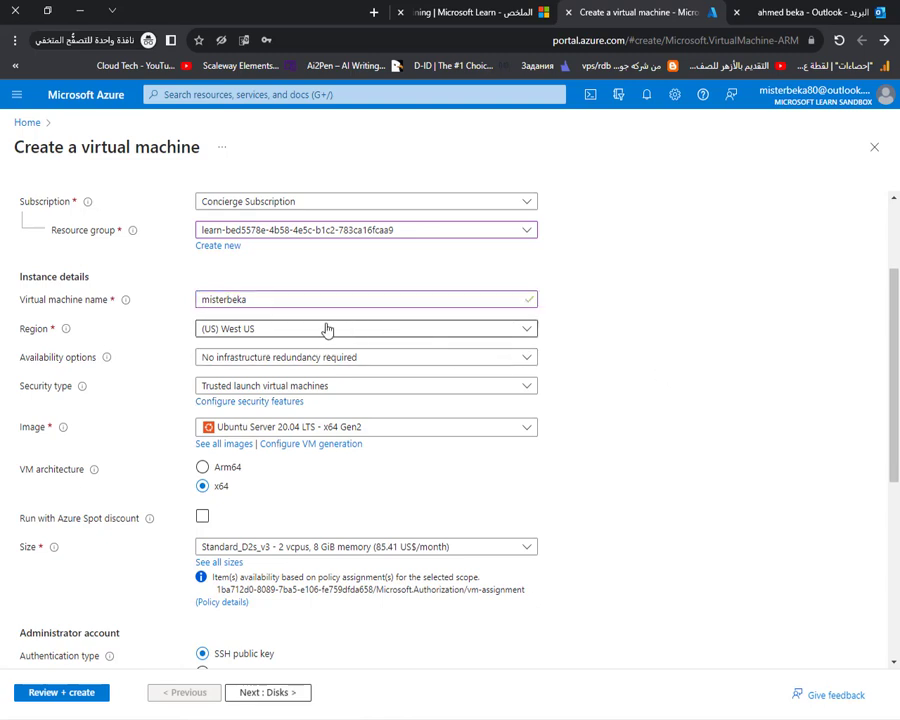
{"action": "left_click", "coordinate": [246, 334]}
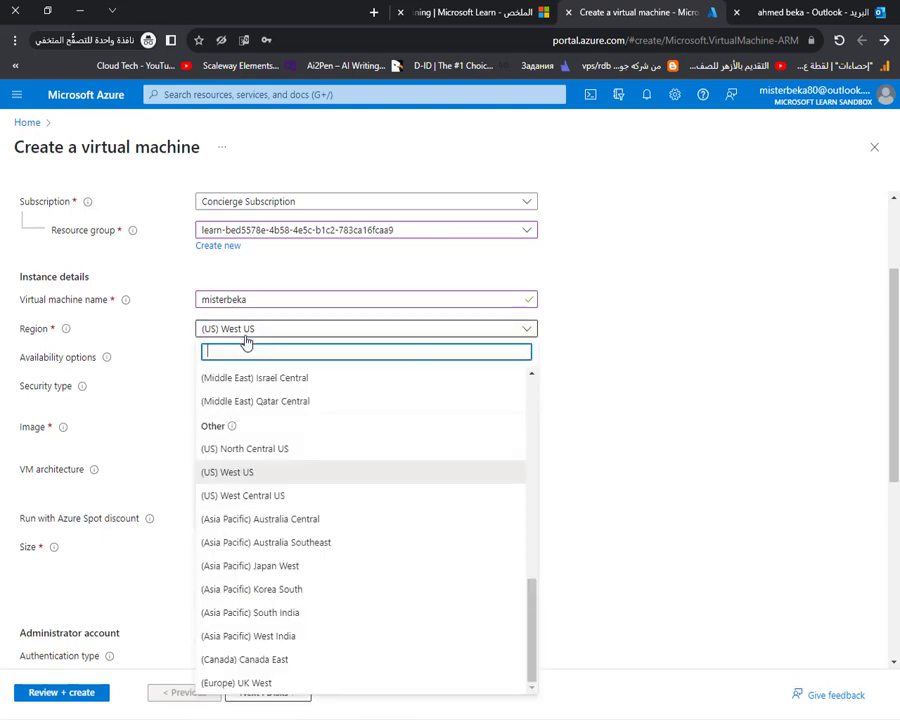
{"action": "left_click", "coordinate": [243, 476]}
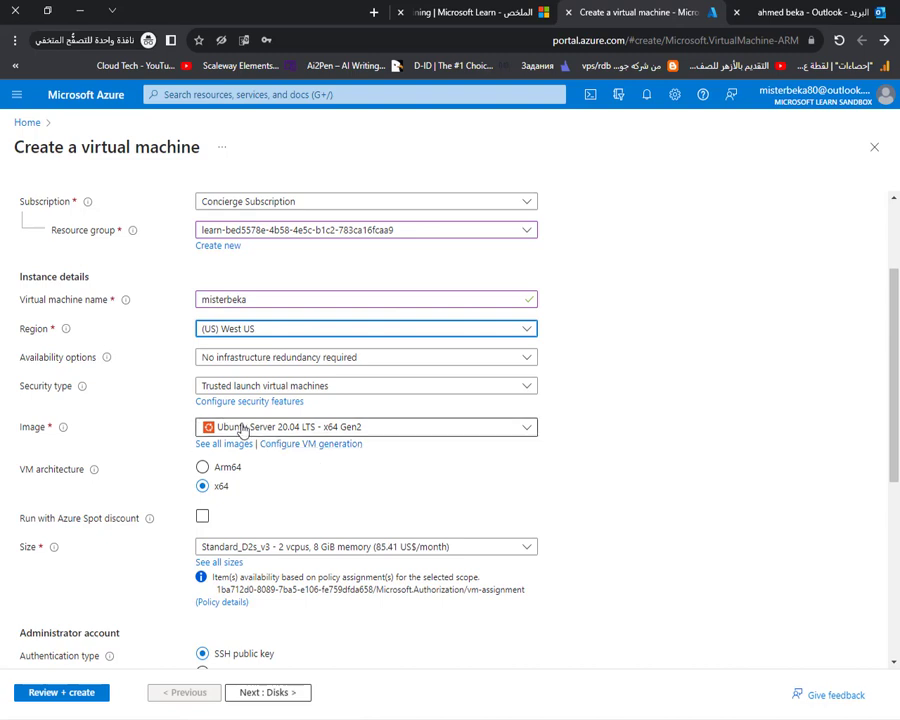
Step: Pick 'Windows 10 Pro, version 22H2 - x64 Gen2' from the Image list
{"action": "left_click", "coordinate": [307, 430]}
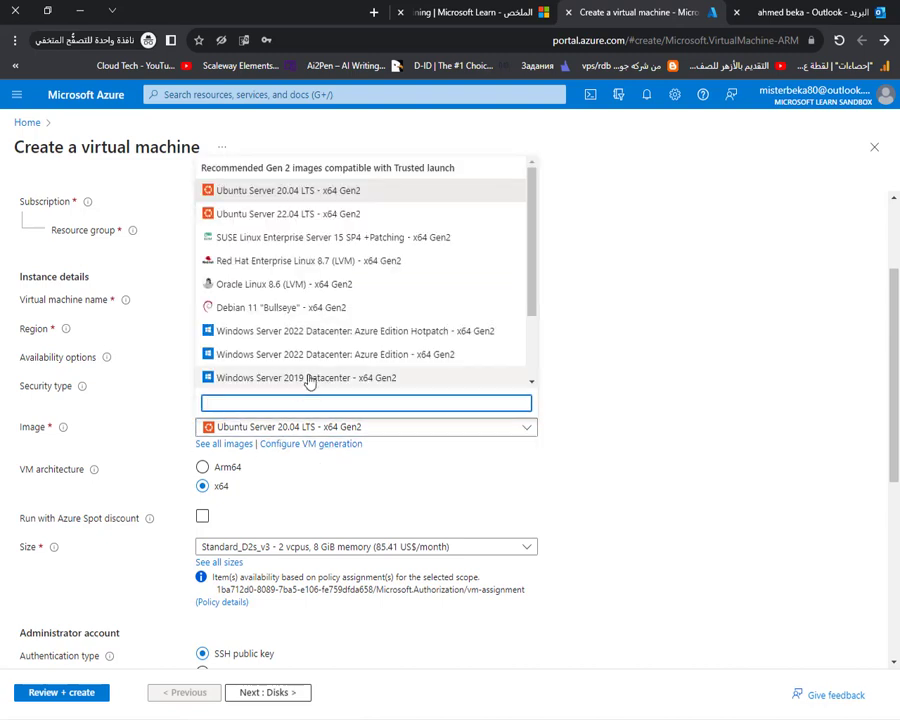
{"action": "scroll", "coordinate": [309, 380], "scroll_direction": "down", "scroll_amount": 2}
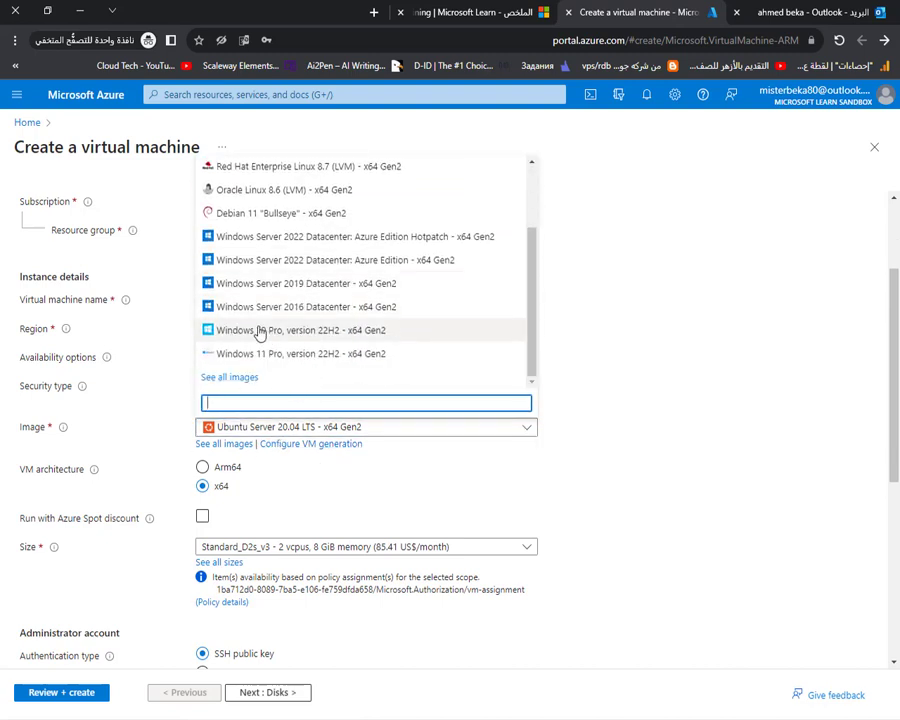
{"action": "left_click", "coordinate": [356, 335]}
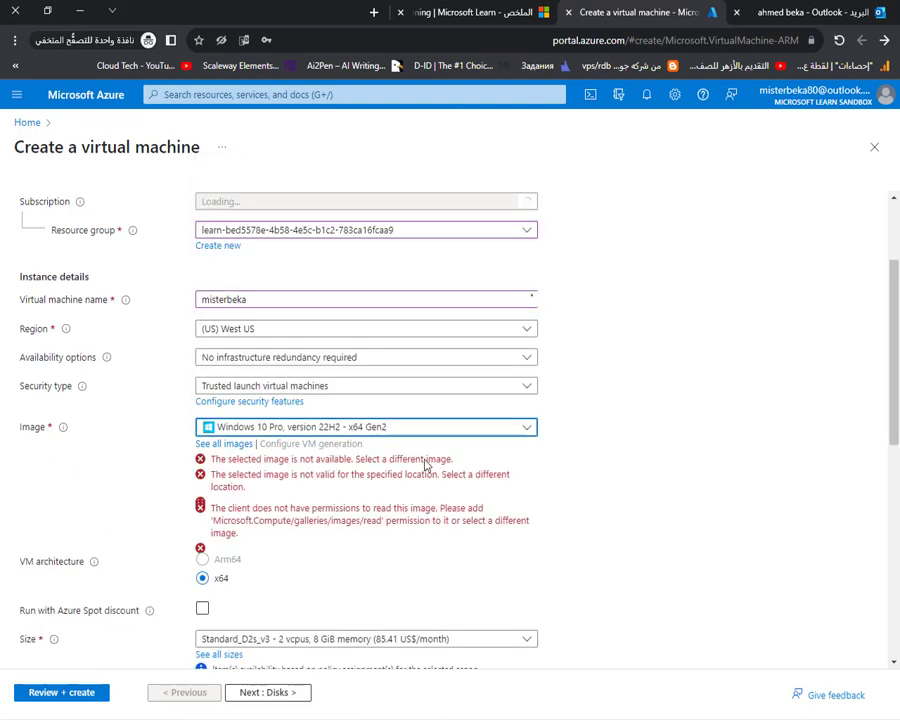
{"action": "scroll", "coordinate": [604, 474], "scroll_direction": "down", "scroll_amount": 3}
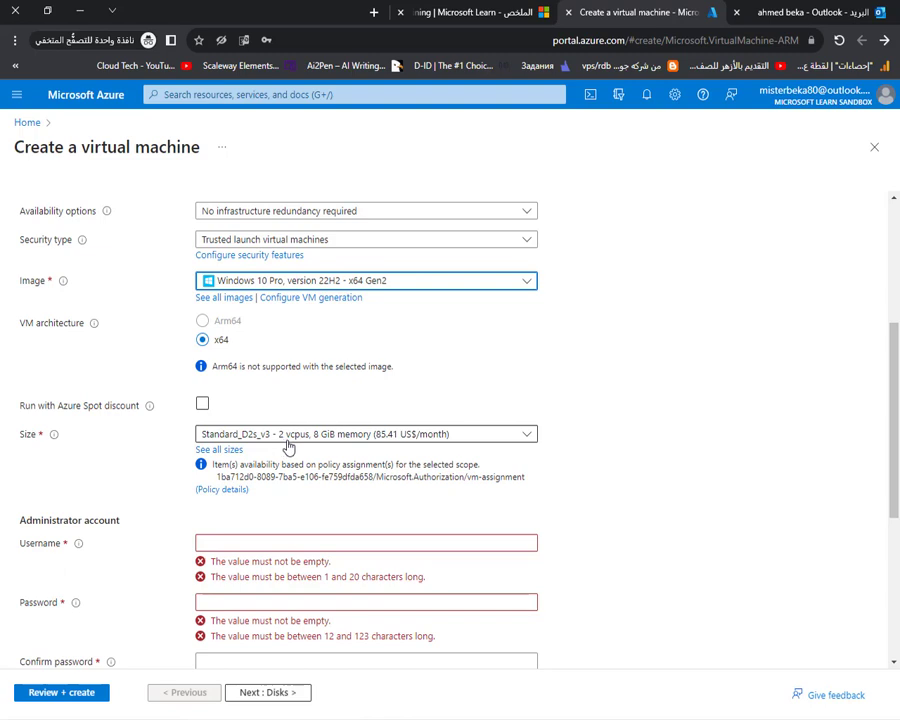
Step: Enter the administrator username on the Basics tab
{"action": "scroll", "coordinate": [250, 440], "scroll_direction": "down", "scroll_amount": 3}
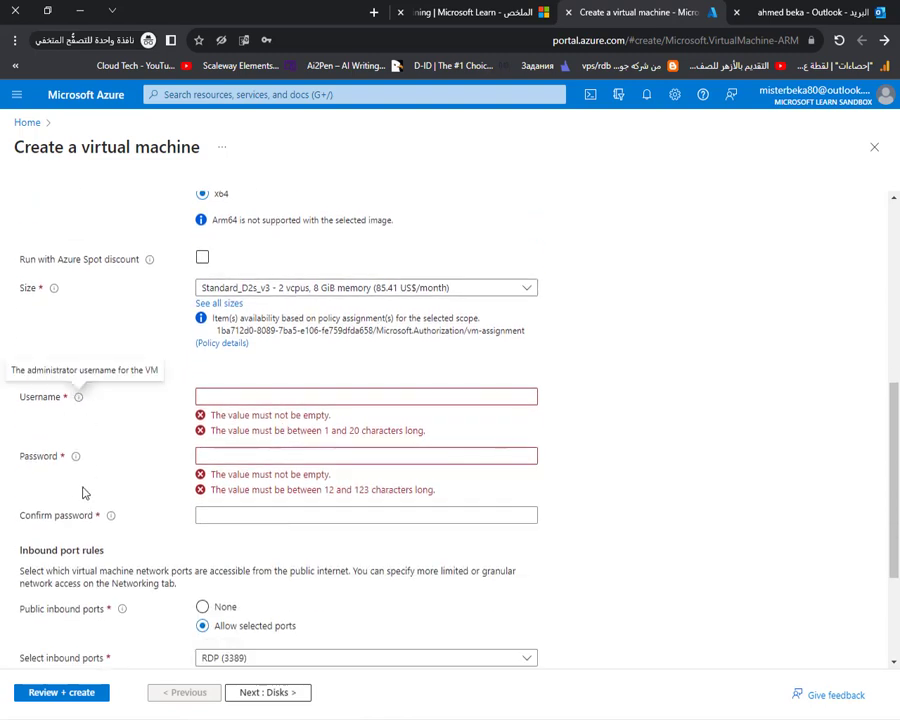
{"action": "left_click", "coordinate": [309, 396]}
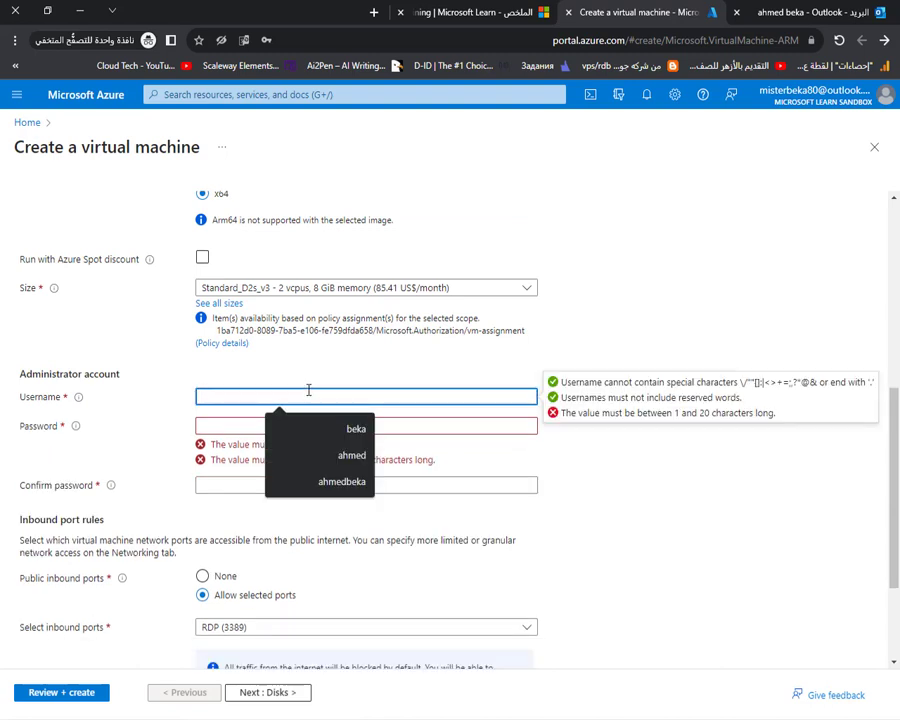
{"action": "type", "text": "ahmedb"}
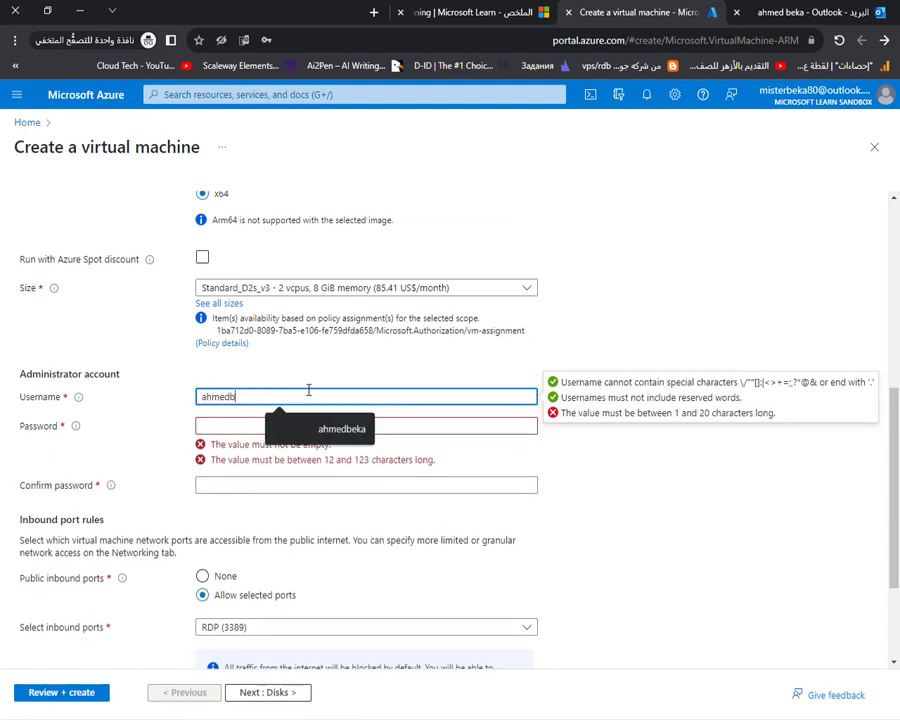
{"action": "type", "text": "eka"}
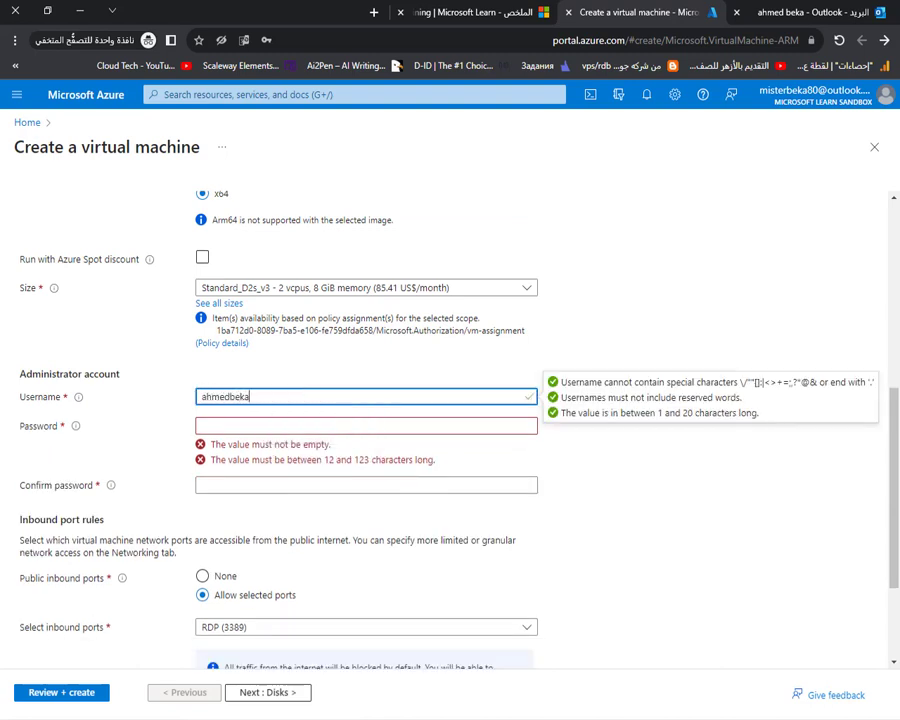
Step: Paste the password saved in Notepad into both Password and Confirm password fields
{"action": "left_click", "coordinate": [374, 716]}
{"action": "left_click_drag", "start_coordinate": [130, 190], "coordinate": [3, 200]}
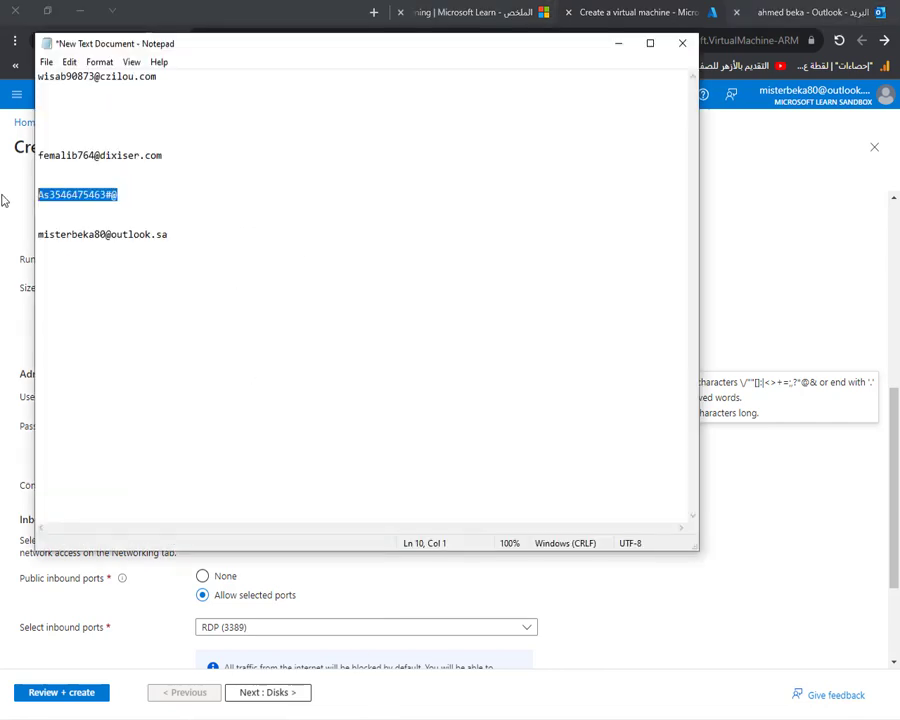
{"action": "left_click", "coordinate": [851, 555]}
{"action": "left_click", "coordinate": [244, 426]}
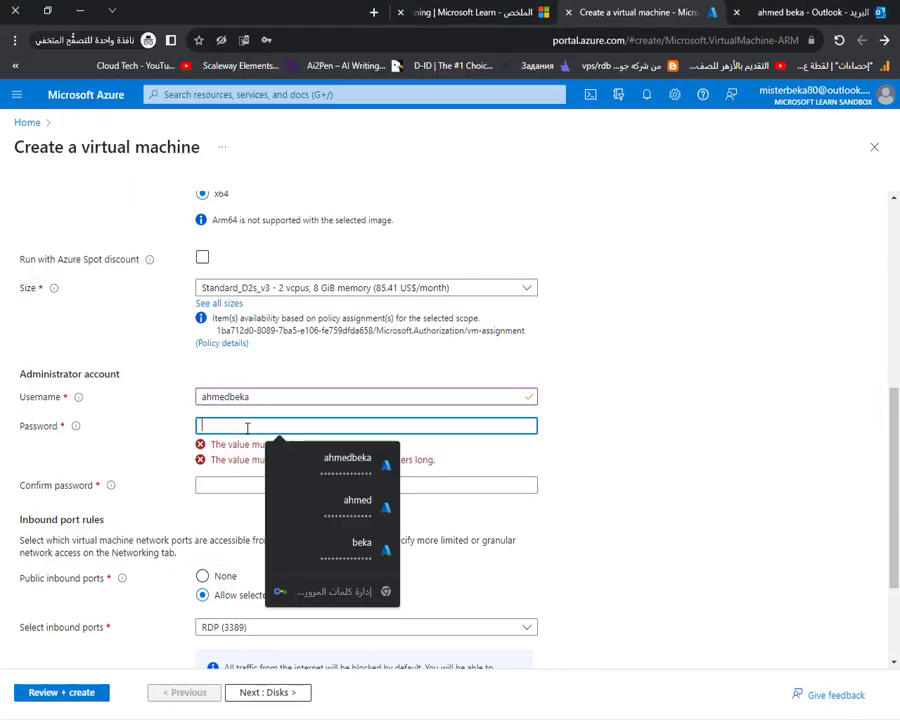
{"action": "key", "text": "ctrl+v"}
{"action": "left_click", "coordinate": [234, 454]}
{"action": "key", "text": "ctrl+v"}
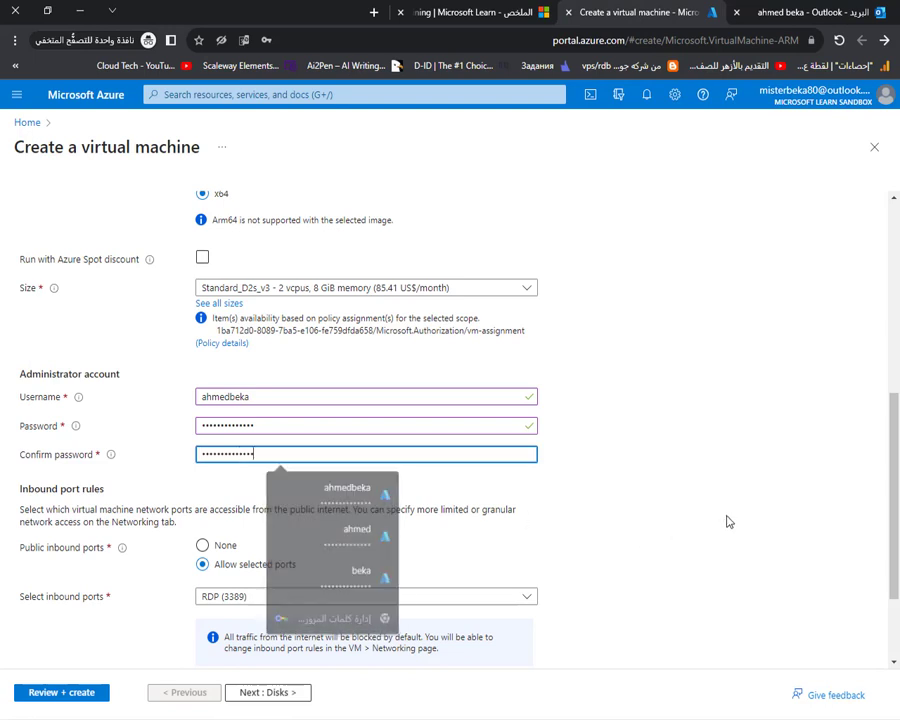
{"action": "left_click", "coordinate": [686, 515]}
{"action": "scroll", "coordinate": [686, 515], "scroll_direction": "down", "scroll_amount": 2}
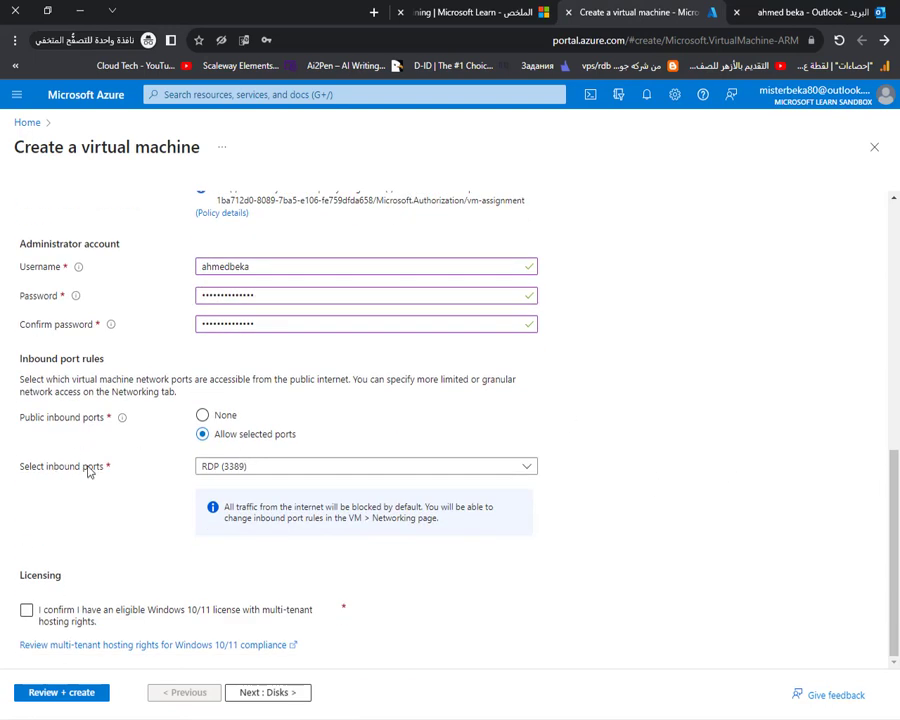
Step: Allow HTTP, HTTPS and SSH alongside RDP, confirm the Windows 10/11 licence, and go to Review + create
{"action": "left_click", "coordinate": [252, 468]}
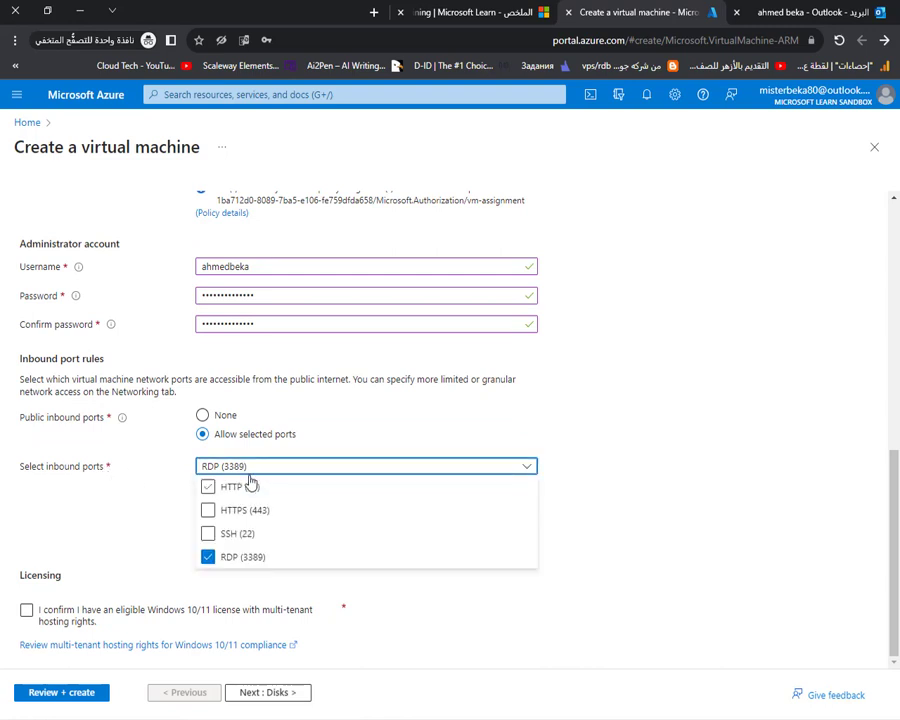
{"action": "left_click", "coordinate": [208, 490]}
{"action": "left_click", "coordinate": [208, 510]}
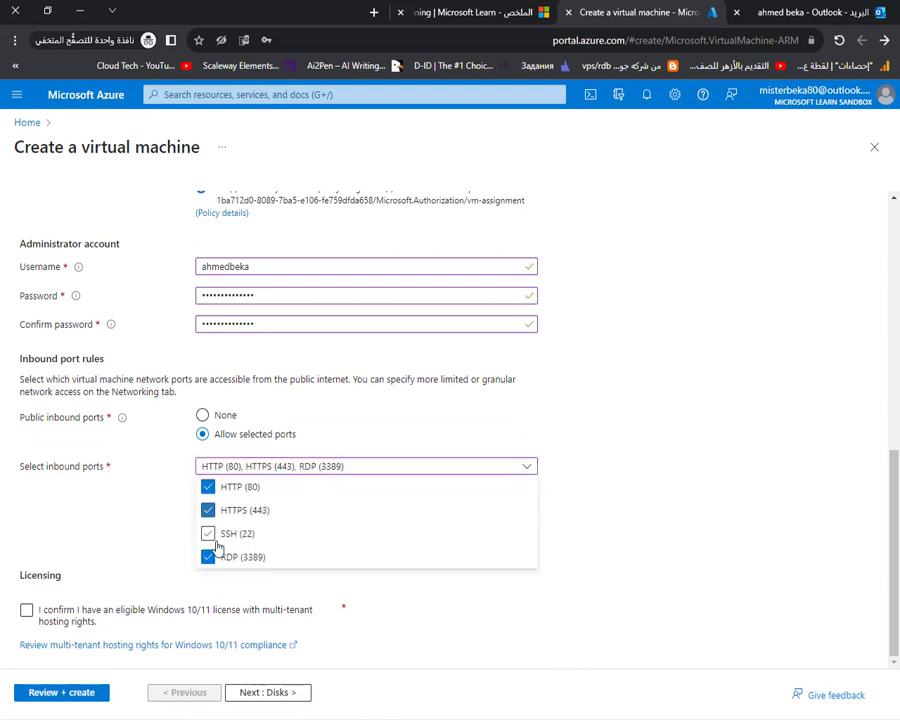
{"action": "left_click", "coordinate": [208, 533]}
{"action": "left_click", "coordinate": [42, 567]}
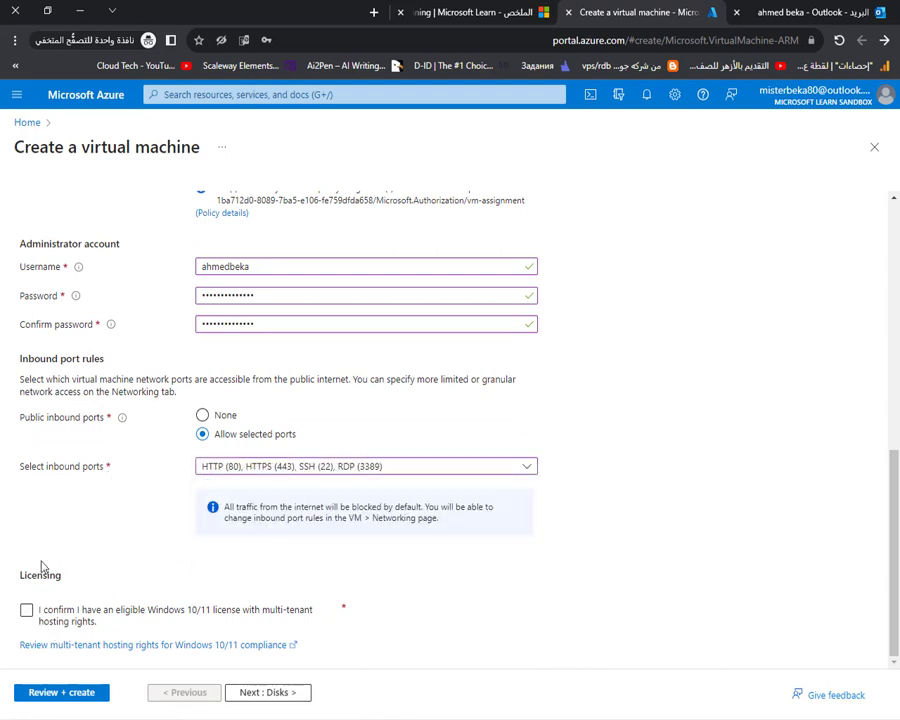
{"action": "left_click", "coordinate": [25, 611]}
{"action": "left_click", "coordinate": [61, 695]}
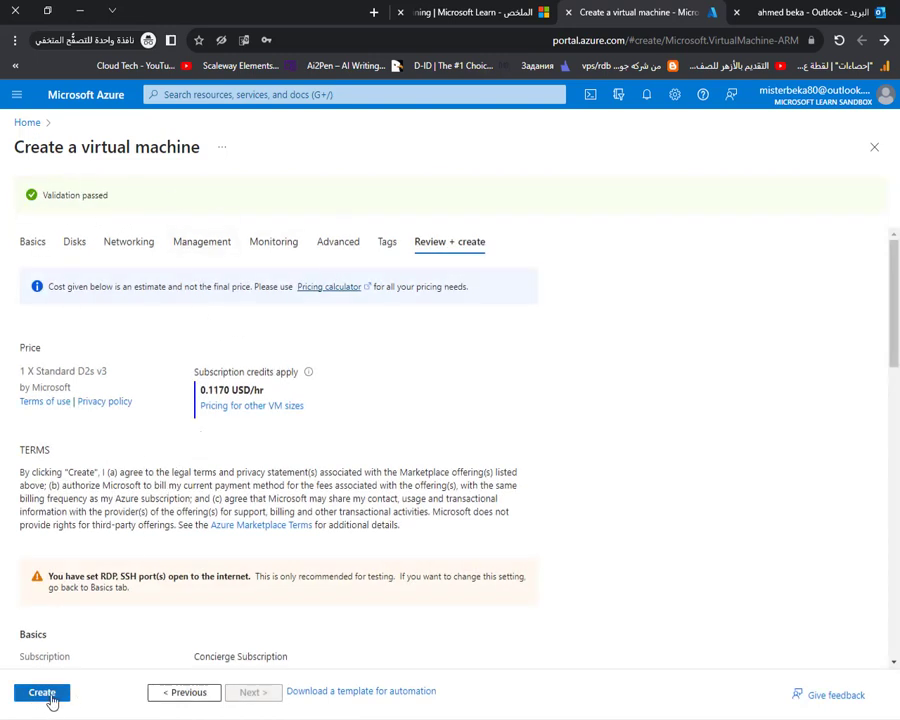
Step: Create the validated Windows 10 VM and wait for deployment to complete
{"action": "left_click", "coordinate": [42, 693]}
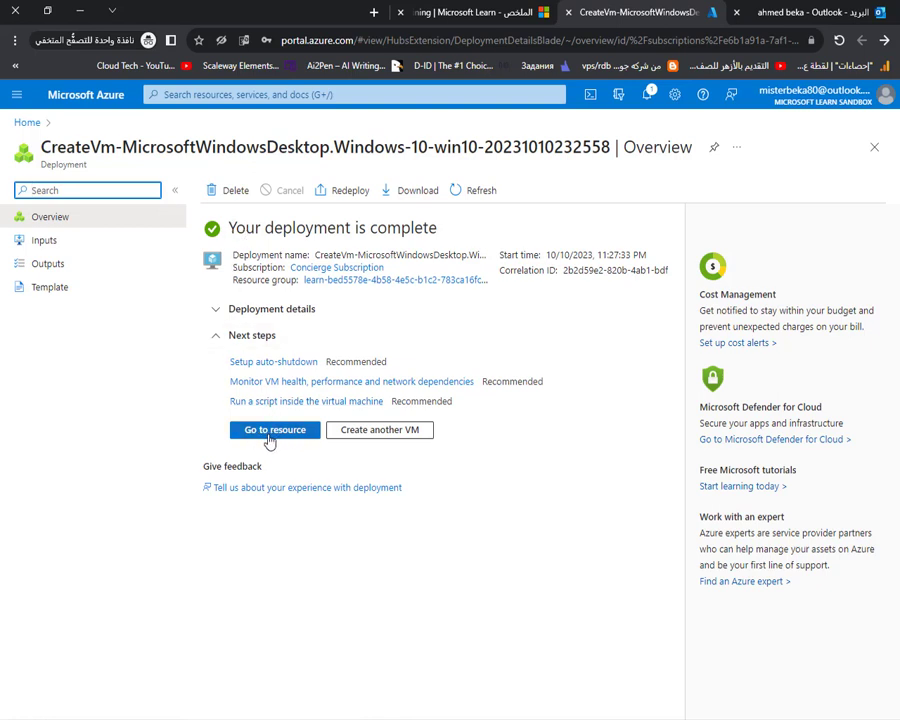
Step: Open the new VM's overview and copy its public IP address 20.253.137.205
{"action": "left_click", "coordinate": [288, 437]}
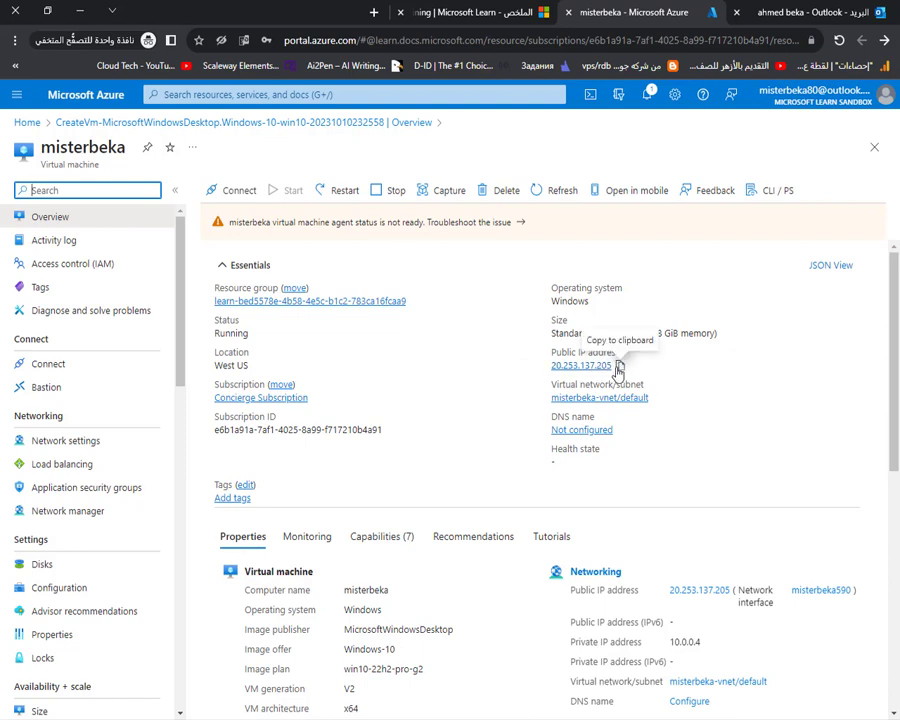
{"action": "left_click", "coordinate": [619, 366]}
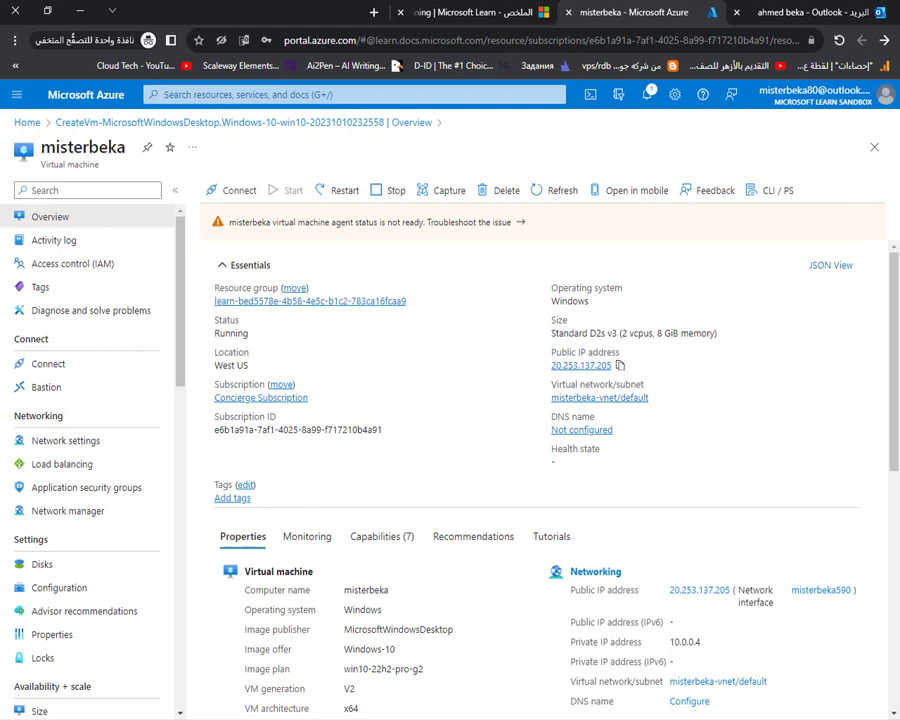
{"action": "key", "text": "super"}
Step: Launch Remote Desktop Connection and paste 20.253.137.205 as the computer
{"action": "type", "text": "re"}
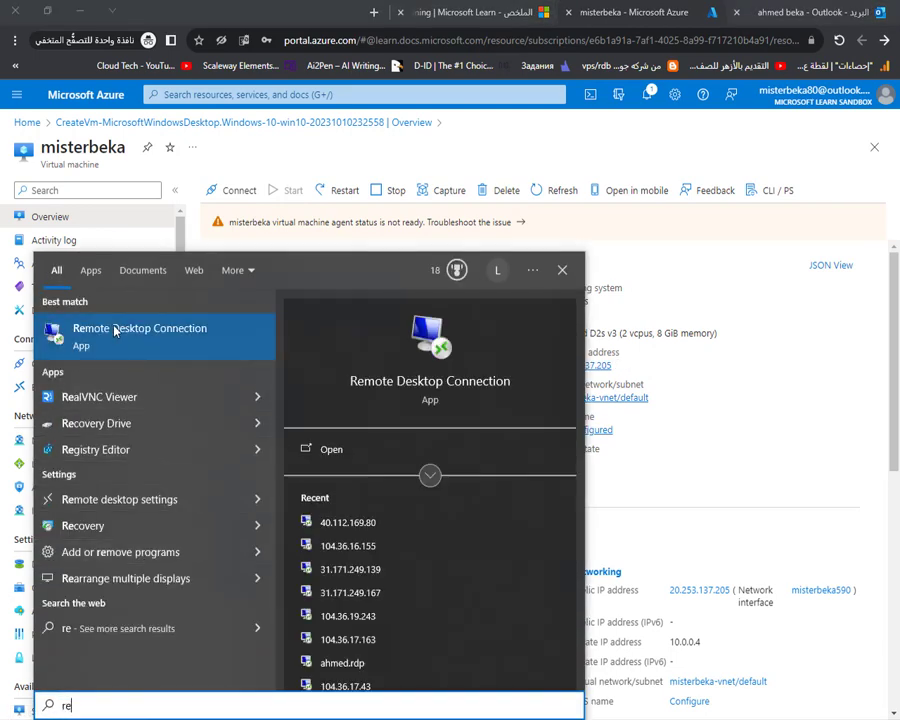
{"action": "left_click", "coordinate": [115, 330]}
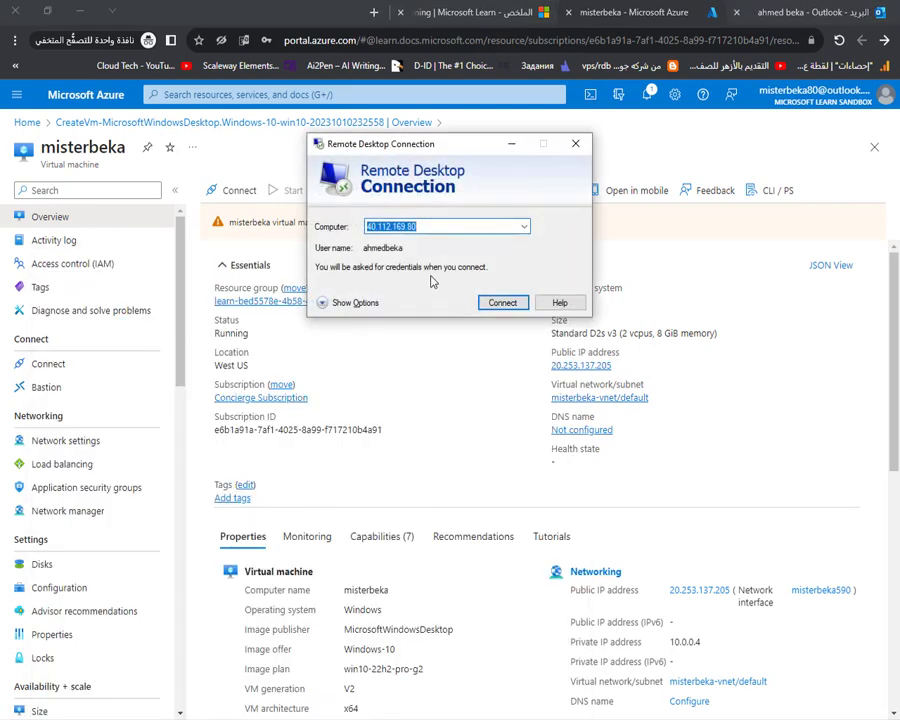
{"action": "key", "text": "ctrl+v"}
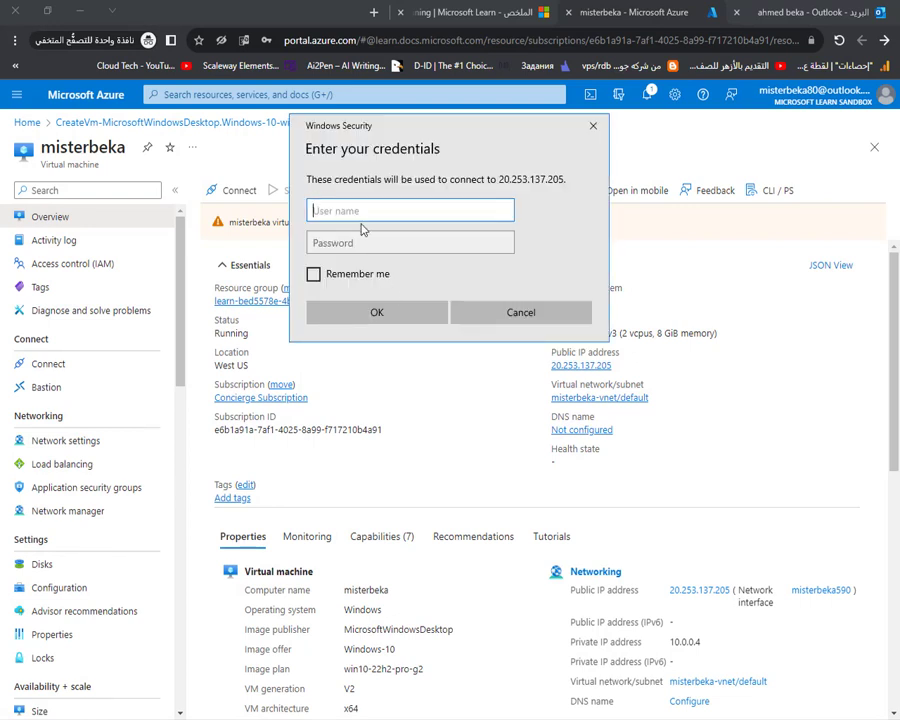
Step: Enter the administrator username and the password copied from notes, then suppress future certificate warnings
{"action": "type", "text": "a"}
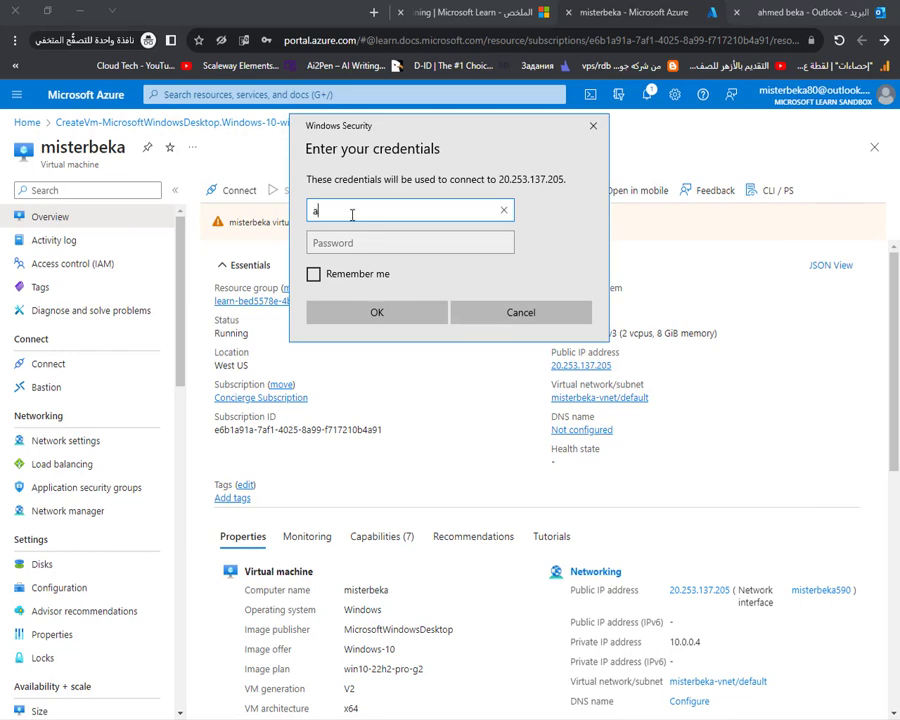
{"action": "type", "text": "hmedbeka"}
{"action": "key", "text": "alt+Tab"}
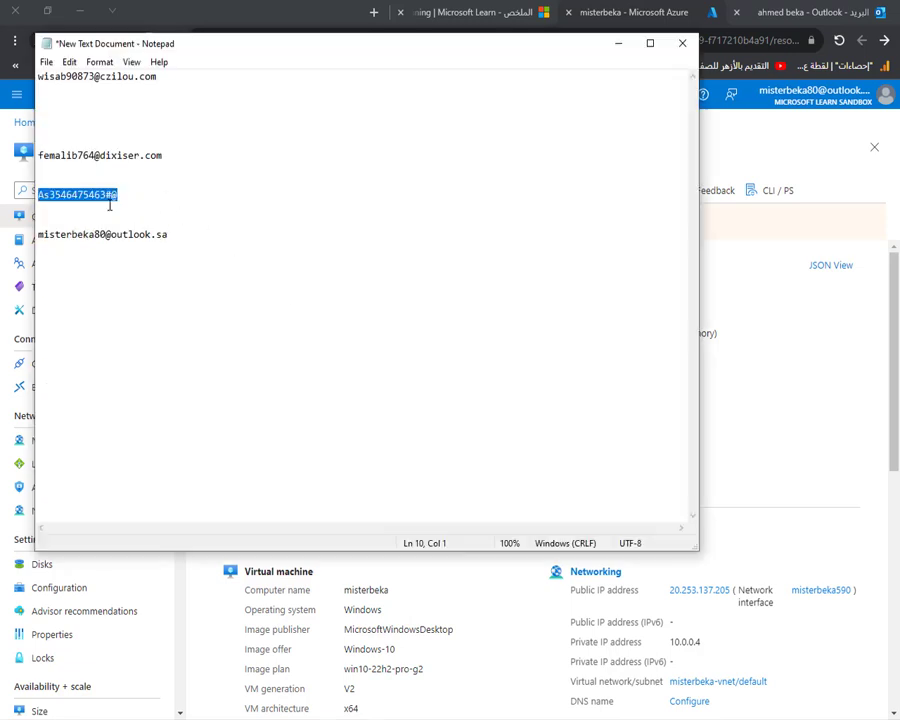
{"action": "key", "text": "alt+Tab"}
{"action": "key", "text": "Tab"}
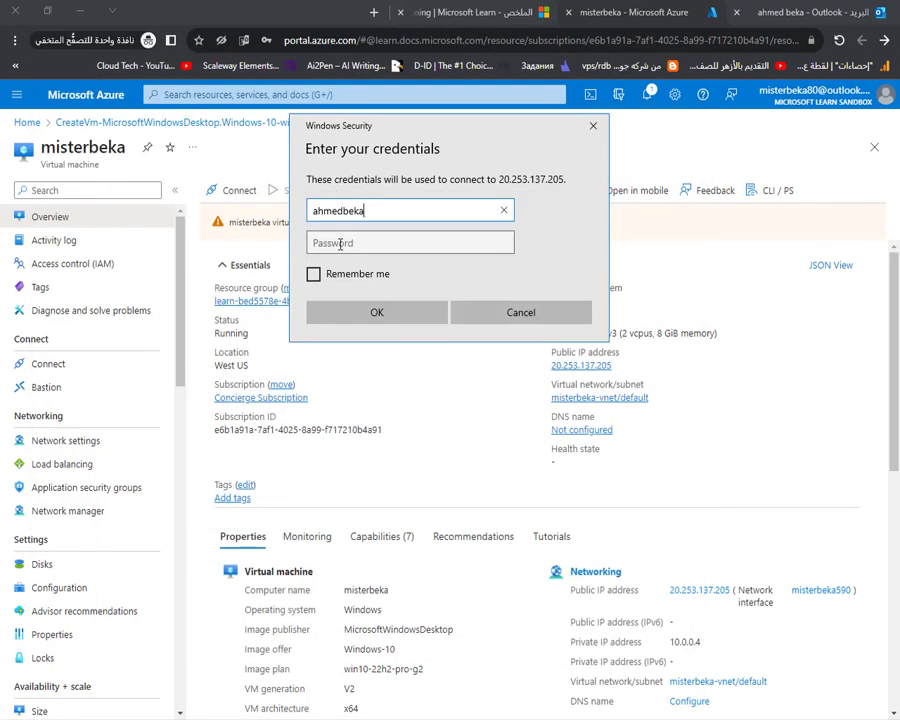
{"action": "key", "text": "ctrl+v"}
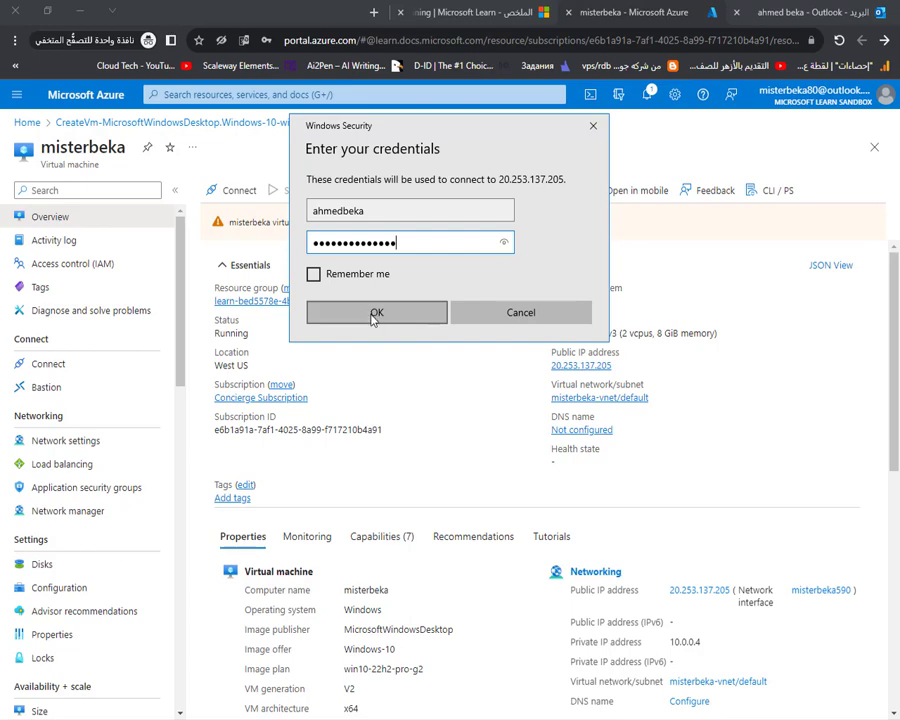
{"action": "left_click", "coordinate": [375, 313]}
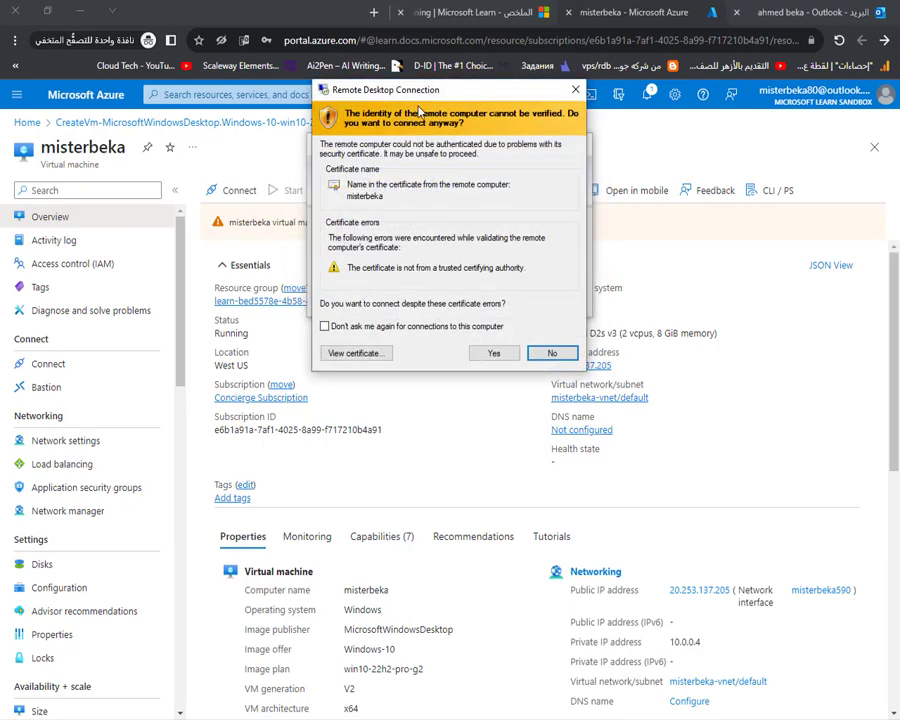
{"action": "left_click", "coordinate": [325, 327]}
Step: Accept the certificate, set Location, Inking & typing, Advertising ID and Tailored experiences to No, and accept
{"action": "left_click", "coordinate": [492, 357]}
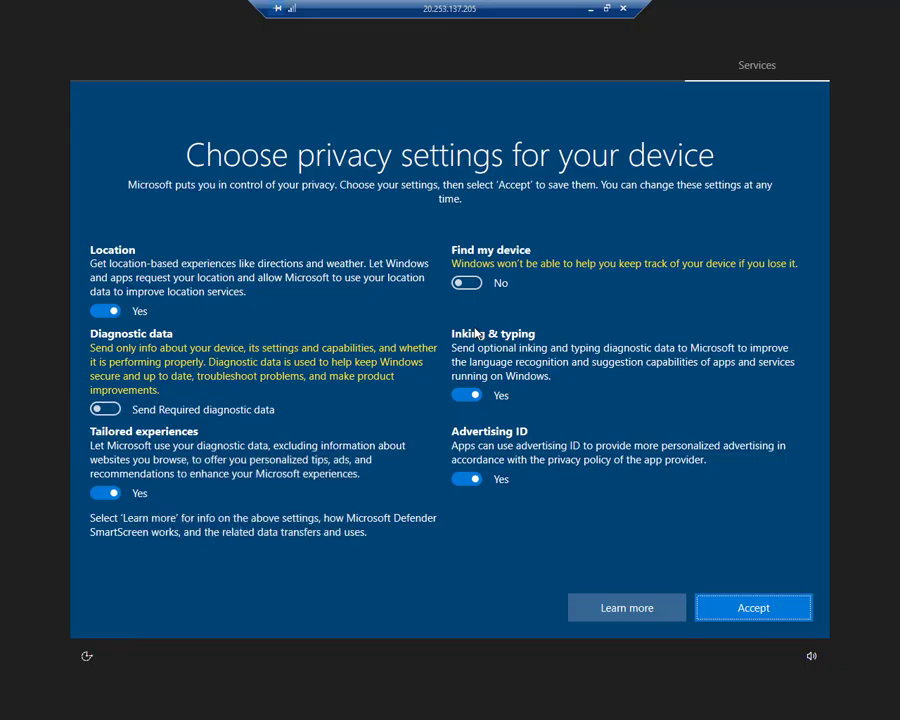
{"action": "left_click", "coordinate": [107, 313]}
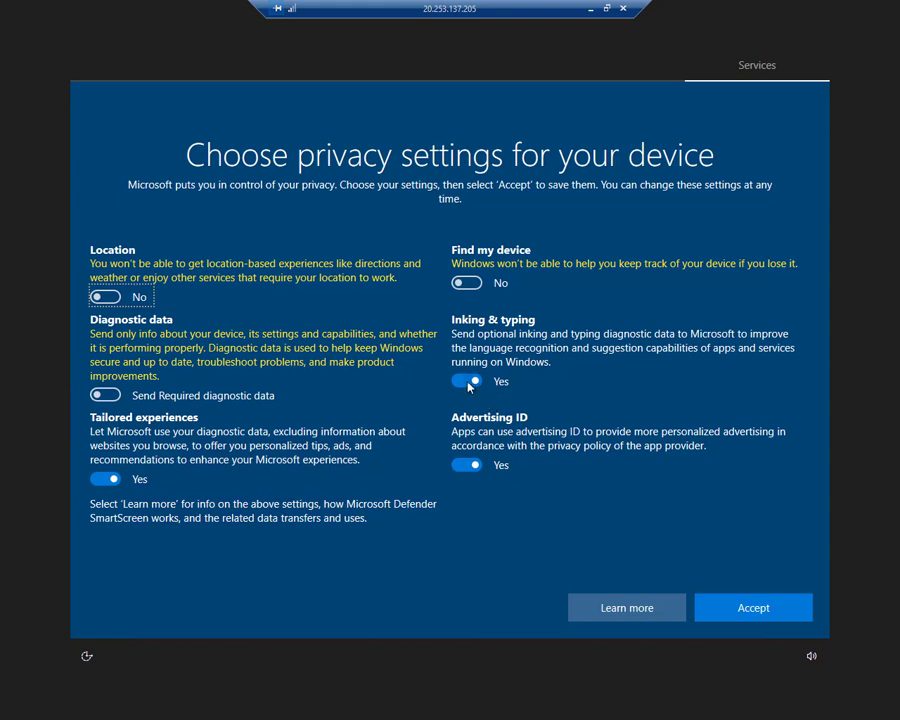
{"action": "left_click", "coordinate": [467, 381]}
{"action": "left_click", "coordinate": [466, 464]}
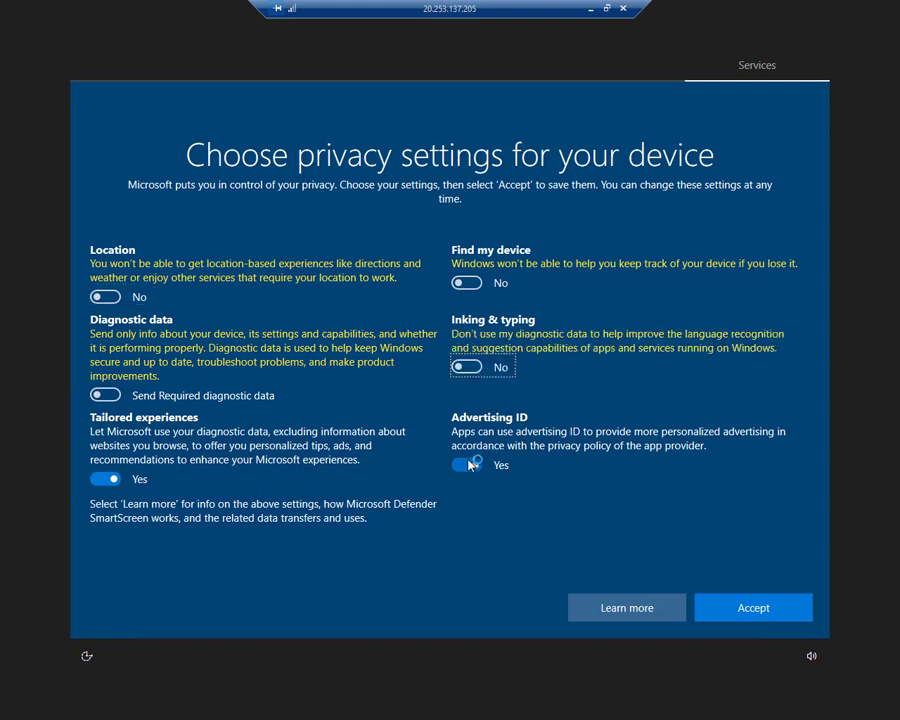
{"action": "left_click", "coordinate": [104, 481]}
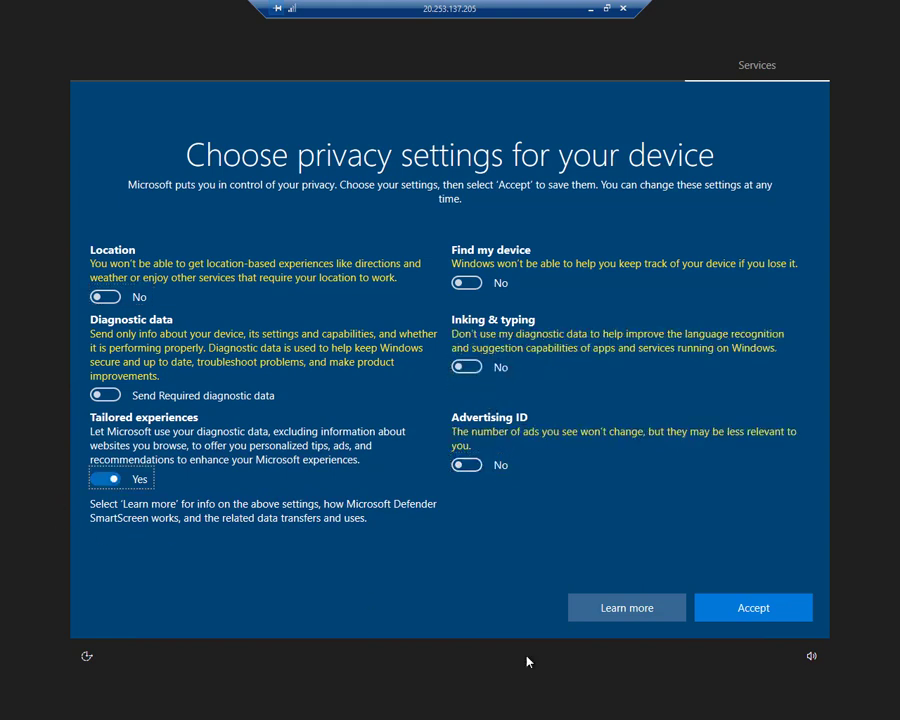
{"action": "left_click", "coordinate": [791, 612]}
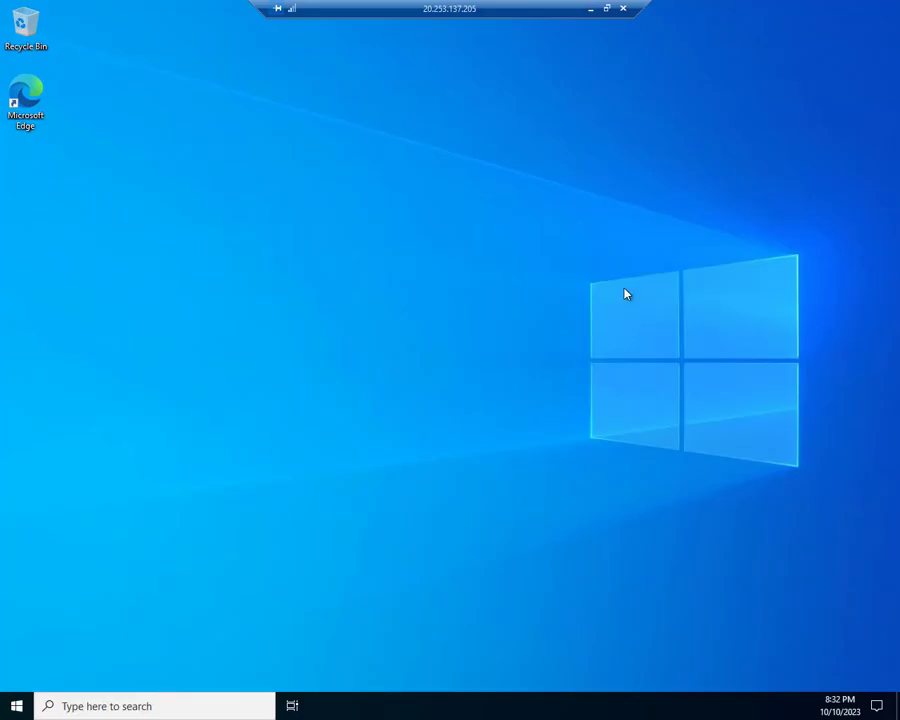